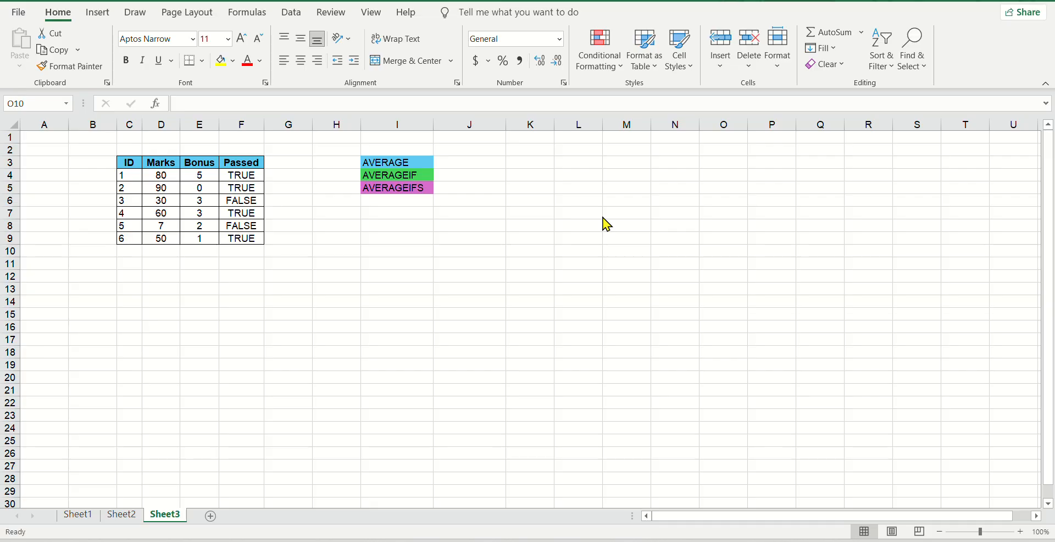
Examine the ID, Marks, Bonus and Passed table in C3:F9, including the data ranges of its Marks, Bonus and Passed columns
{"action": "left_click", "coordinate": [452, 163]}
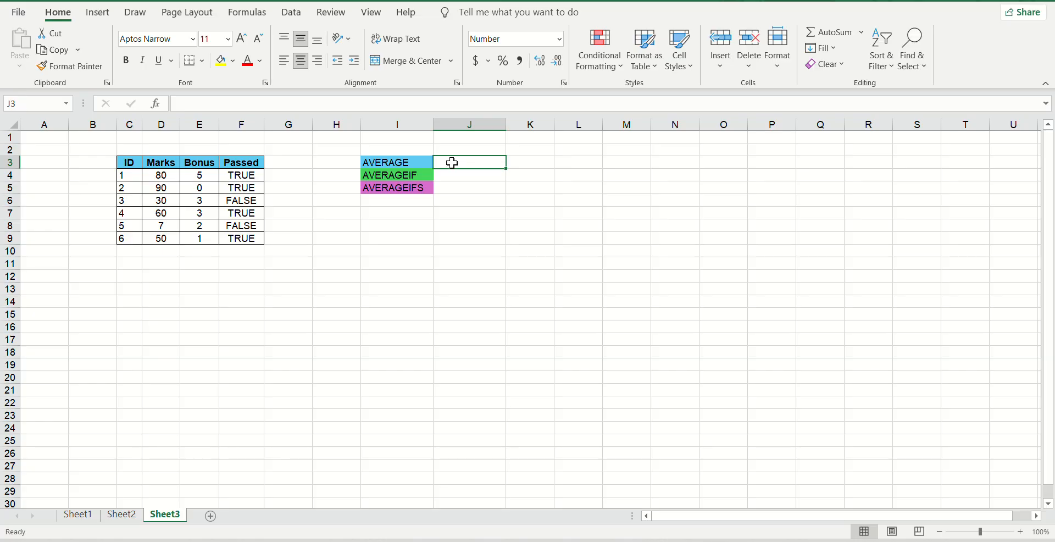
{"action": "left_click", "coordinate": [125, 164]}
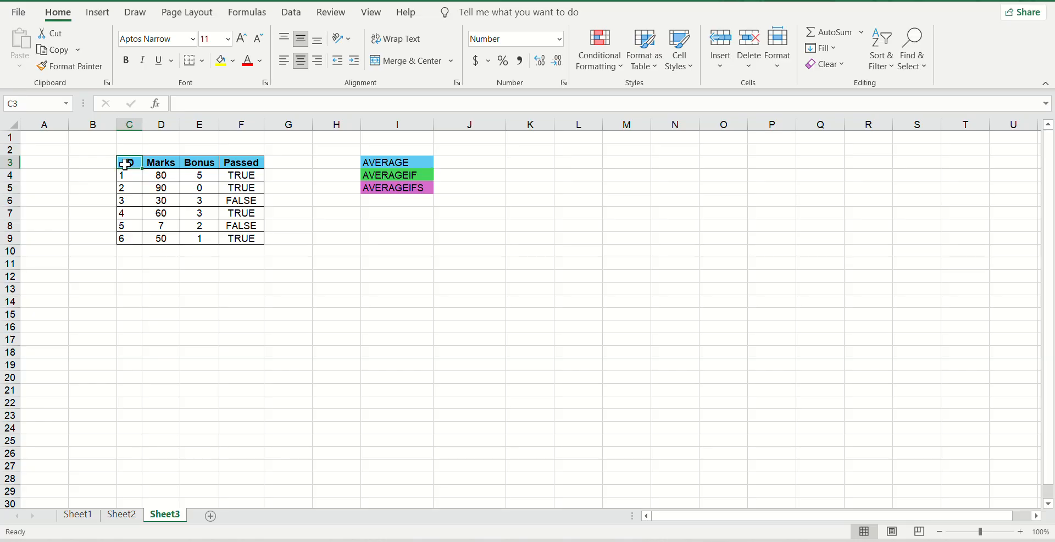
{"action": "left_click_drag", "start_coordinate": [126, 164], "coordinate": [247, 239]}
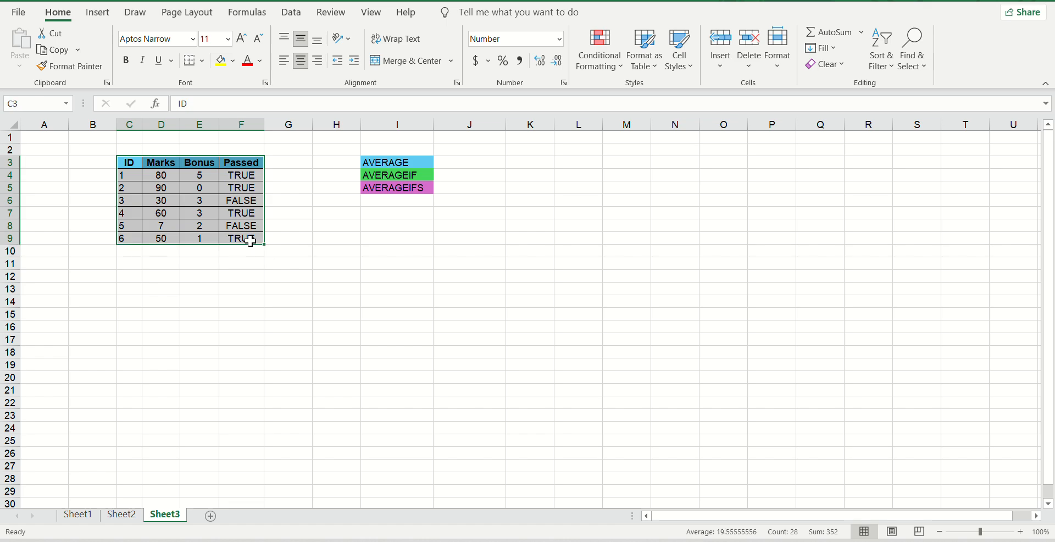
{"action": "left_click", "coordinate": [523, 238]}
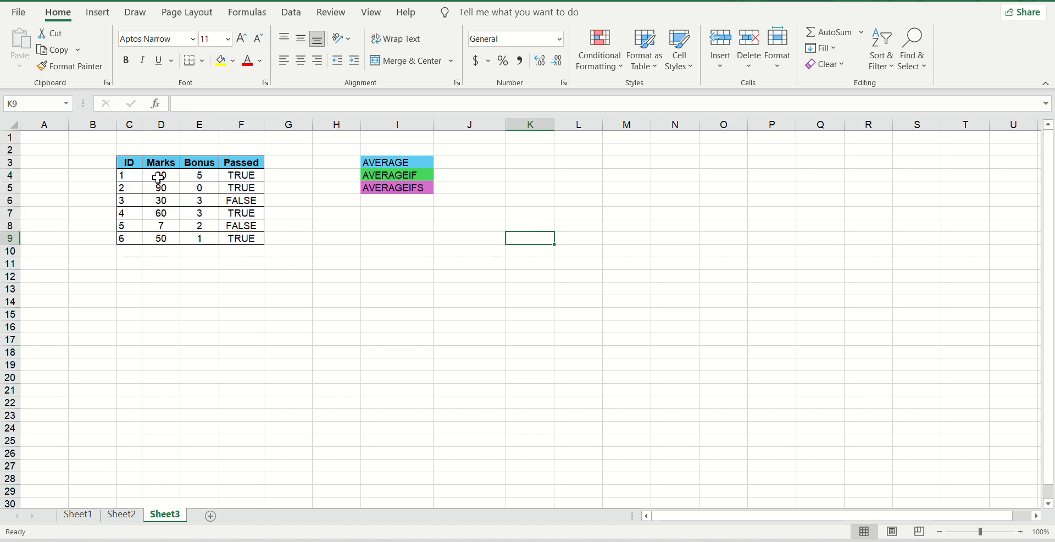
{"action": "left_click_drag", "start_coordinate": [159, 175], "coordinate": [159, 238]}
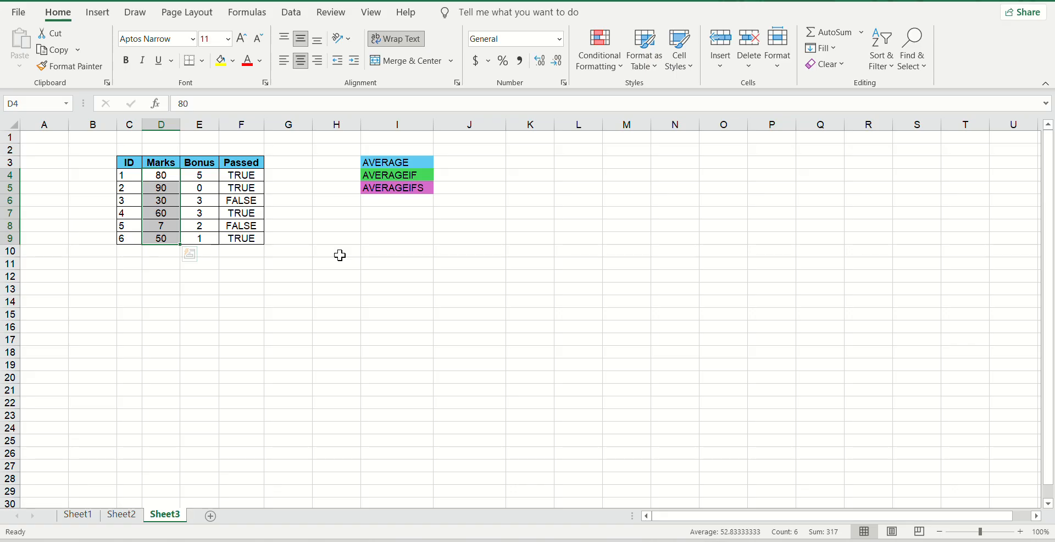
{"action": "left_click_drag", "start_coordinate": [200, 174], "coordinate": [204, 238]}
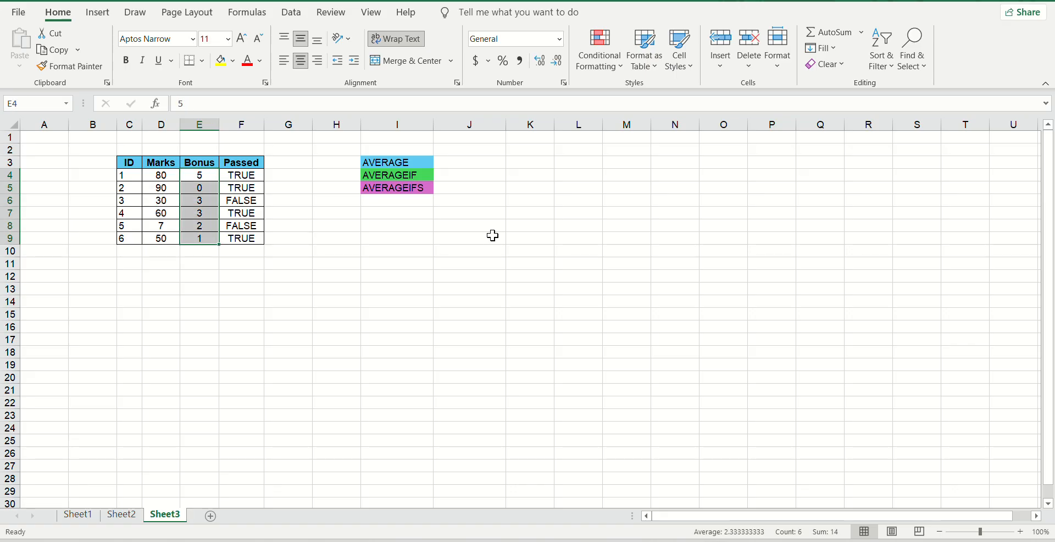
{"action": "left_click", "coordinate": [491, 245]}
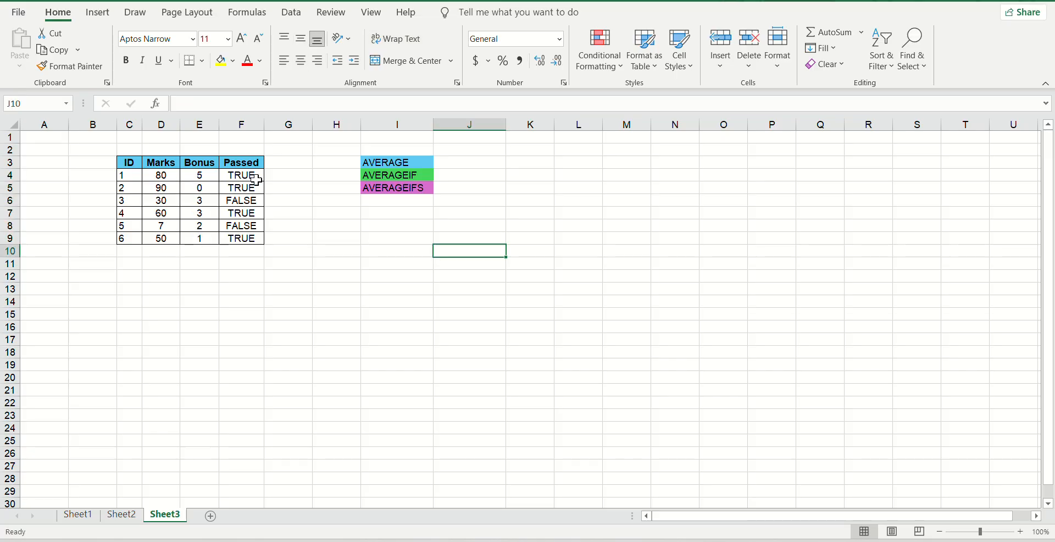
{"action": "left_click_drag", "start_coordinate": [254, 177], "coordinate": [256, 238]}
{"action": "left_click", "coordinate": [502, 249]}
Begin an AVERAGE function in cell J3, beside the AVERAGE label
{"action": "left_click", "coordinate": [477, 163]}
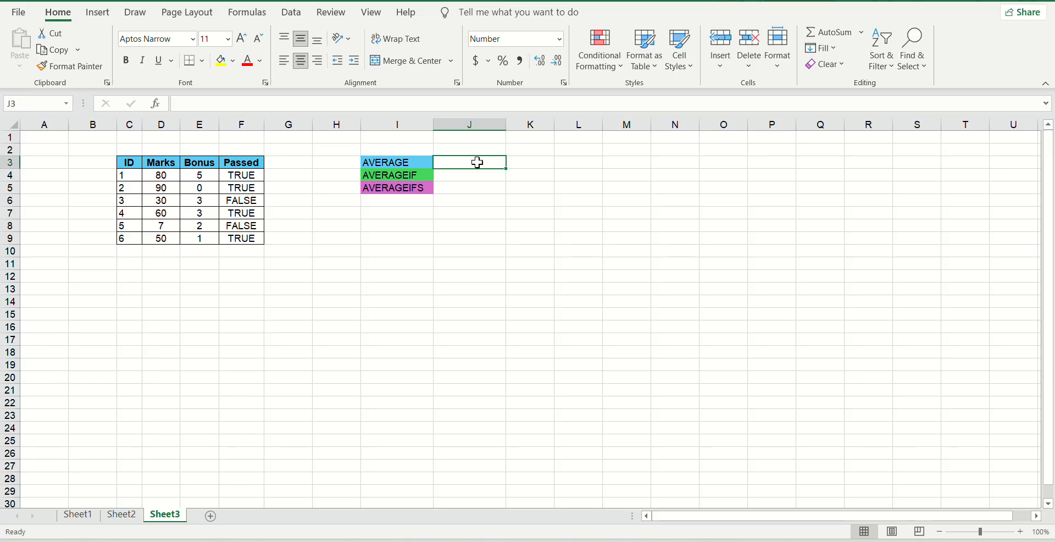
{"action": "type", "text": "="}
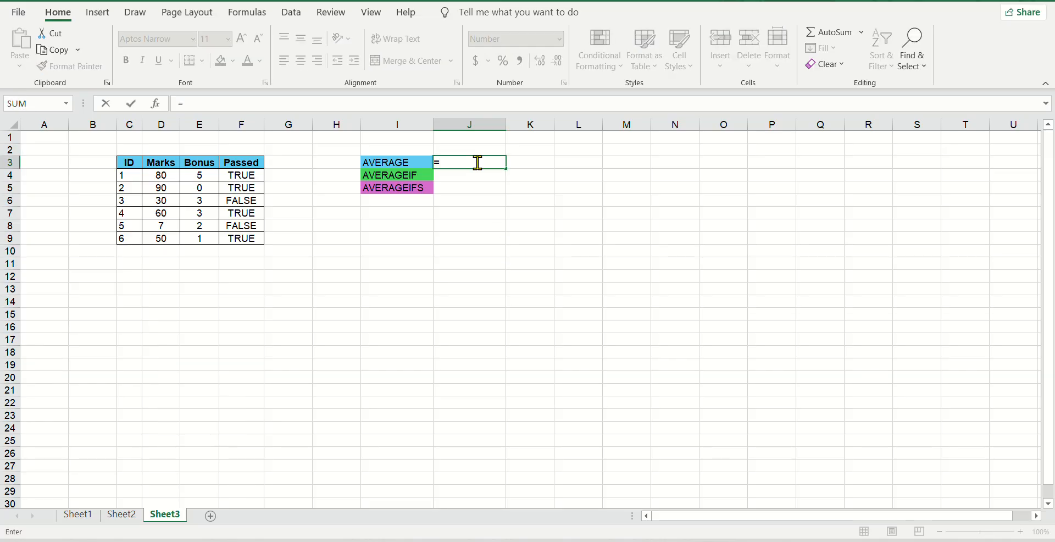
{"action": "type", "text": "AV"}
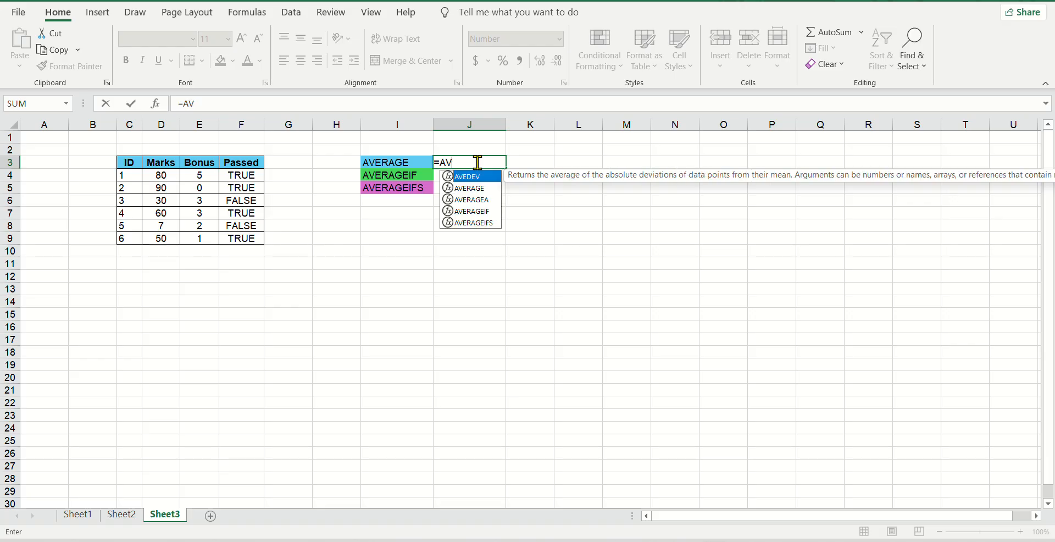
{"action": "double_click", "coordinate": [476, 189]}
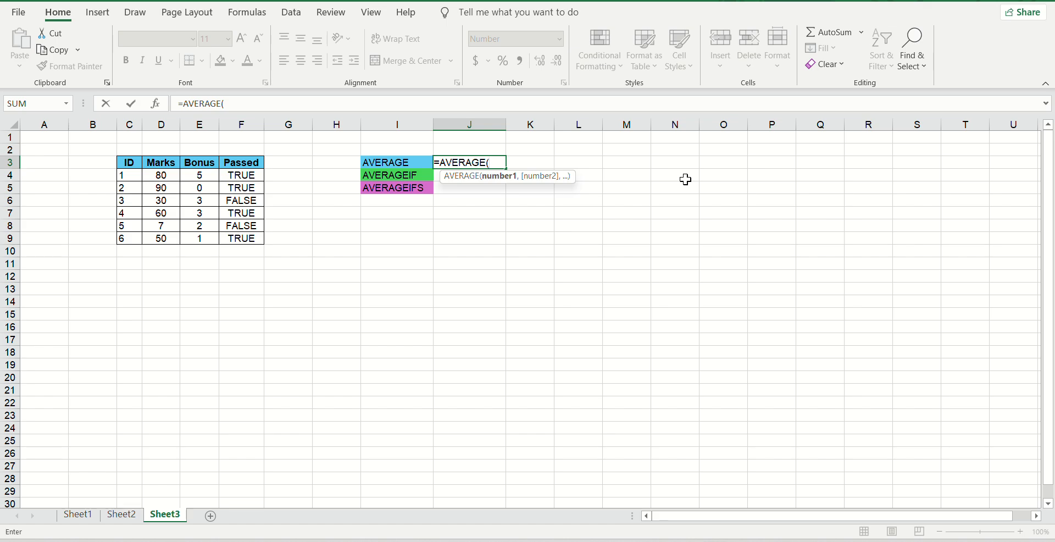
{"action": "left_click", "coordinate": [161, 175]}
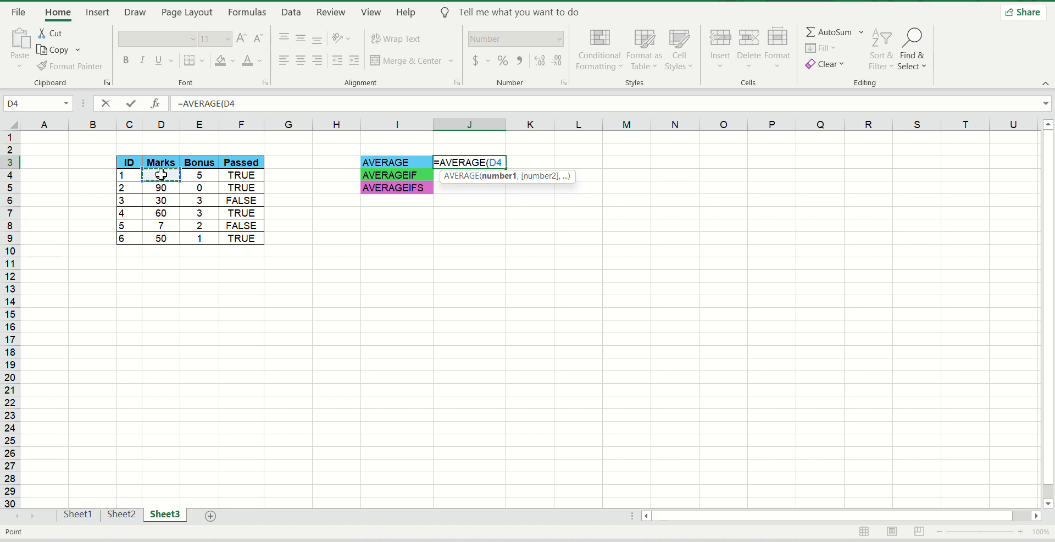
{"action": "type", "text": ","}
{"action": "left_click", "coordinate": [172, 188]}
{"action": "type", "text": ","}
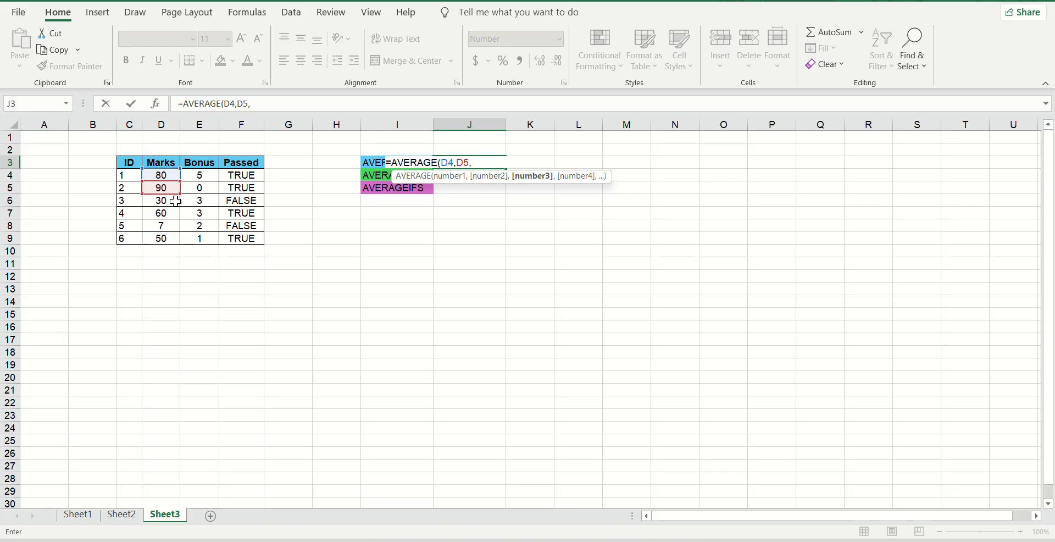
{"action": "type", "text": ","}
{"action": "key", "text": "BackSpace"}
{"action": "left_click", "coordinate": [164, 205]}
{"action": "key", "text": "BackSpace"}
{"action": "key", "text": "BackSpace"}
{"action": "key", "text": "BackSpace"}
{"action": "key", "text": "BackSpace"}
{"action": "key", "text": "BackSpace"}
{"action": "key", "text": "BackSpace"}
{"action": "key", "text": "BackSpace"}
{"action": "key", "text": "BackSpace"}
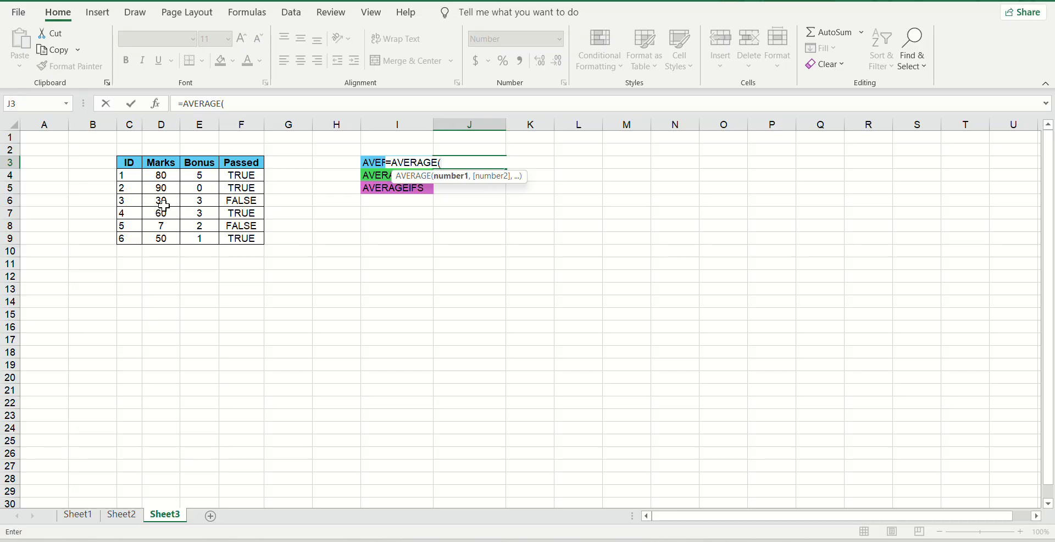
Complete the AVERAGE formula in J3 with the whole Marks range D4:D9
{"action": "left_click_drag", "start_coordinate": [164, 174], "coordinate": [160, 237]}
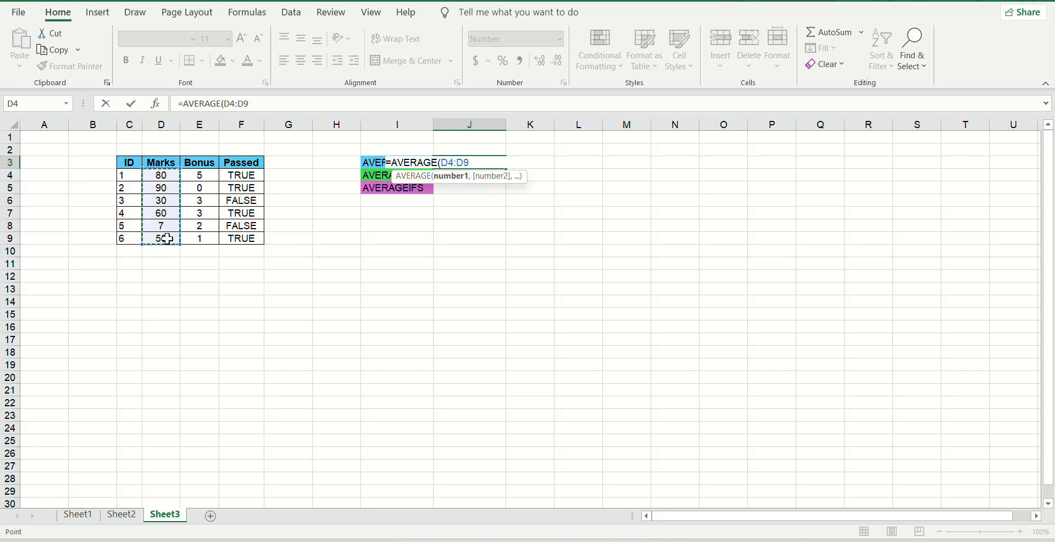
{"action": "type", "text": ")"}
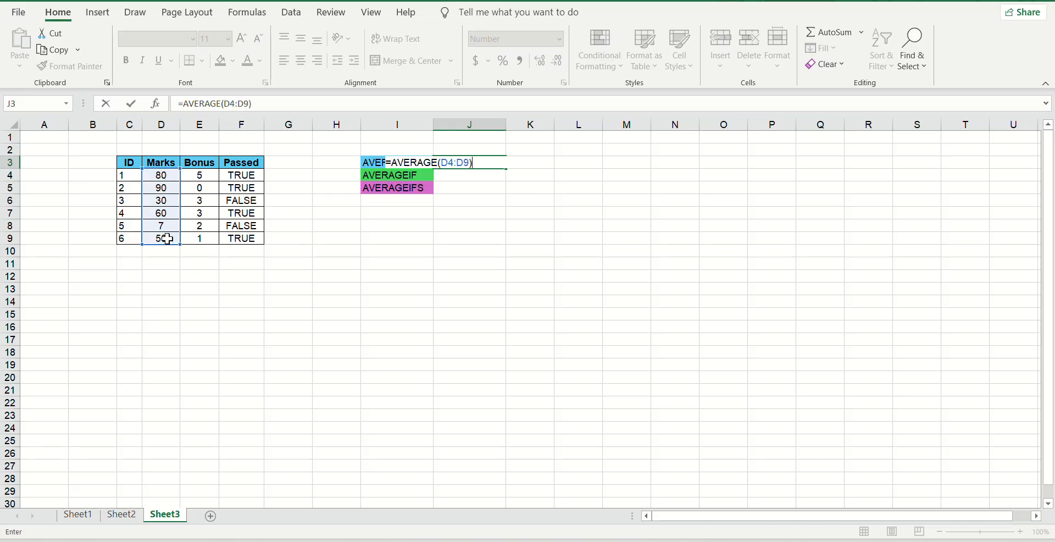
{"action": "key", "text": "Return"}
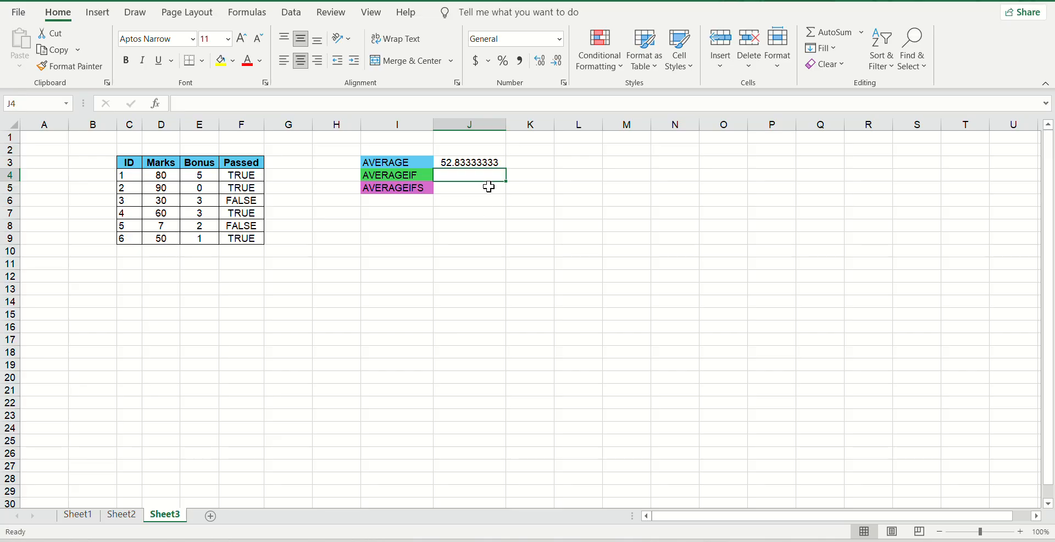
Compare the AVERAGE result in J3 with the quick average of the selected Marks range D4:D9
{"action": "left_click", "coordinate": [487, 162]}
{"action": "left_click_drag", "start_coordinate": [163, 177], "coordinate": [161, 238]}
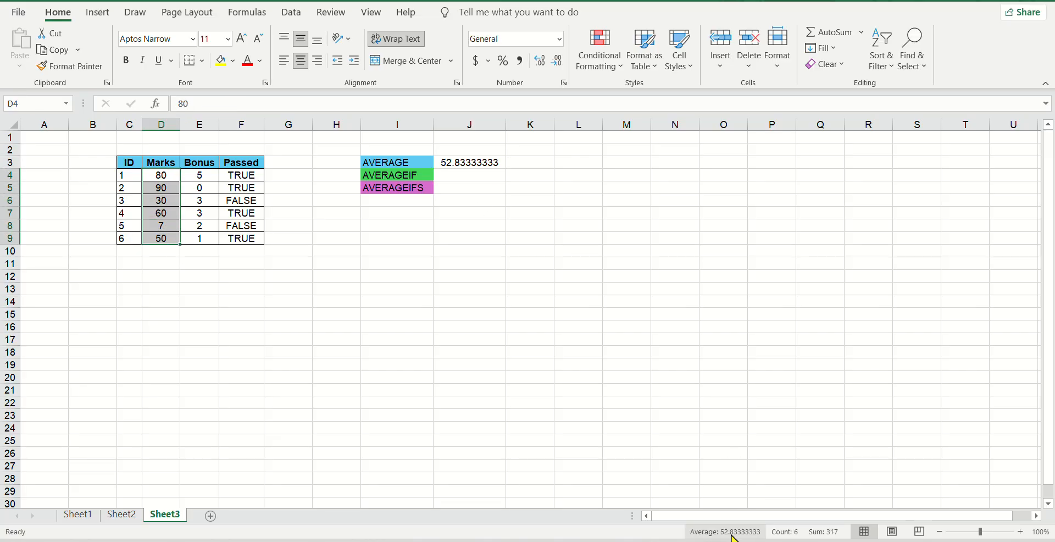
{"action": "left_click", "coordinate": [636, 205]}
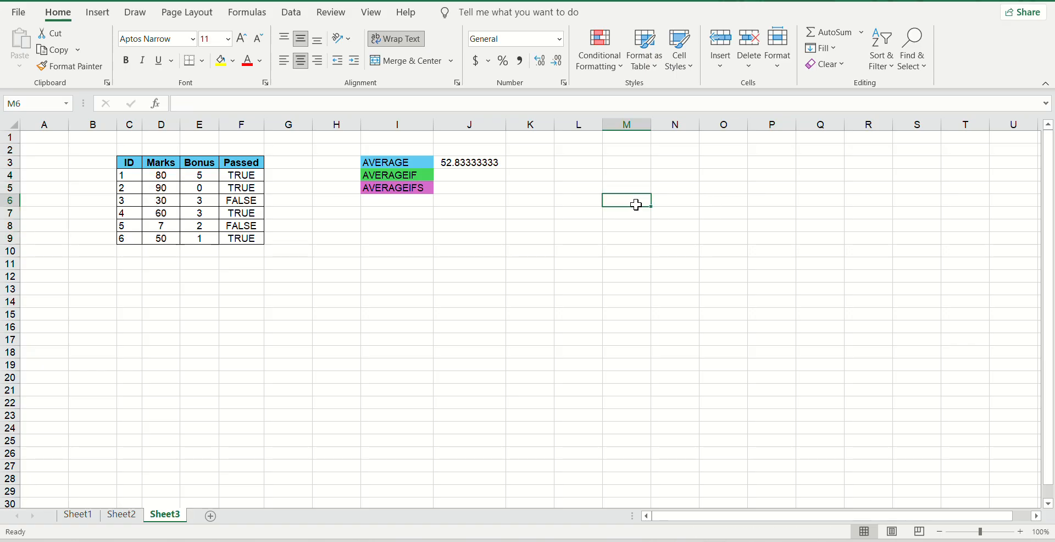
{"action": "left_click", "coordinate": [471, 162]}
{"action": "left_click", "coordinate": [469, 174]}
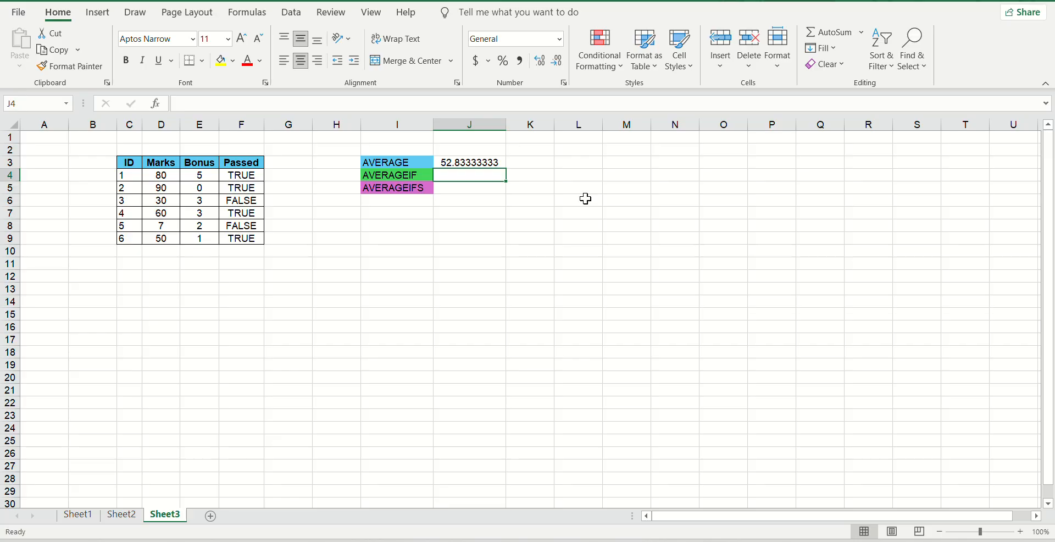
{"action": "left_click", "coordinate": [586, 198]}
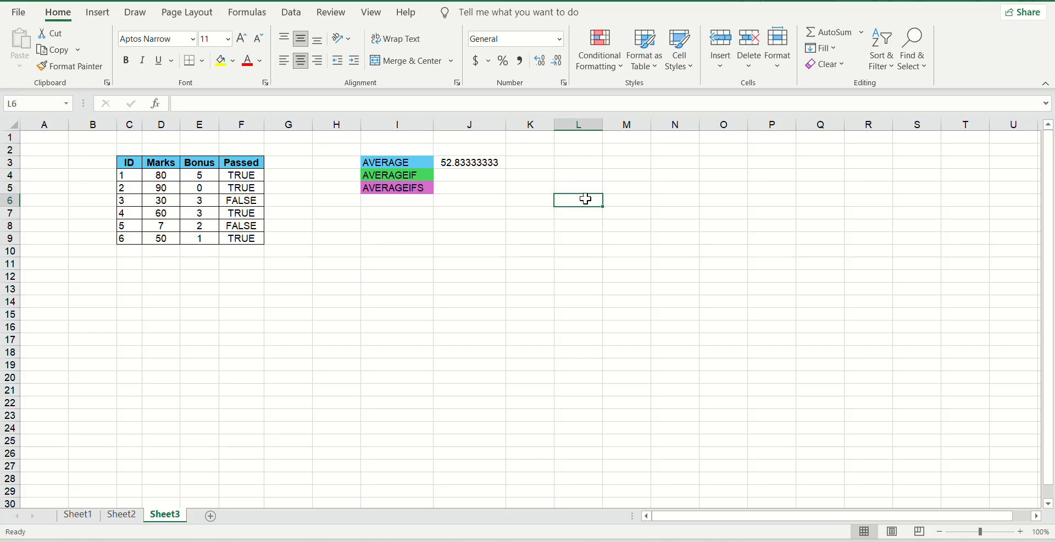
Enter =AVERAGEIF(D4:D9,">=60") in cell J4 to average only the marks of 60 or more
{"action": "left_click", "coordinate": [469, 174]}
{"action": "left_click_drag", "start_coordinate": [159, 176], "coordinate": [158, 239]}
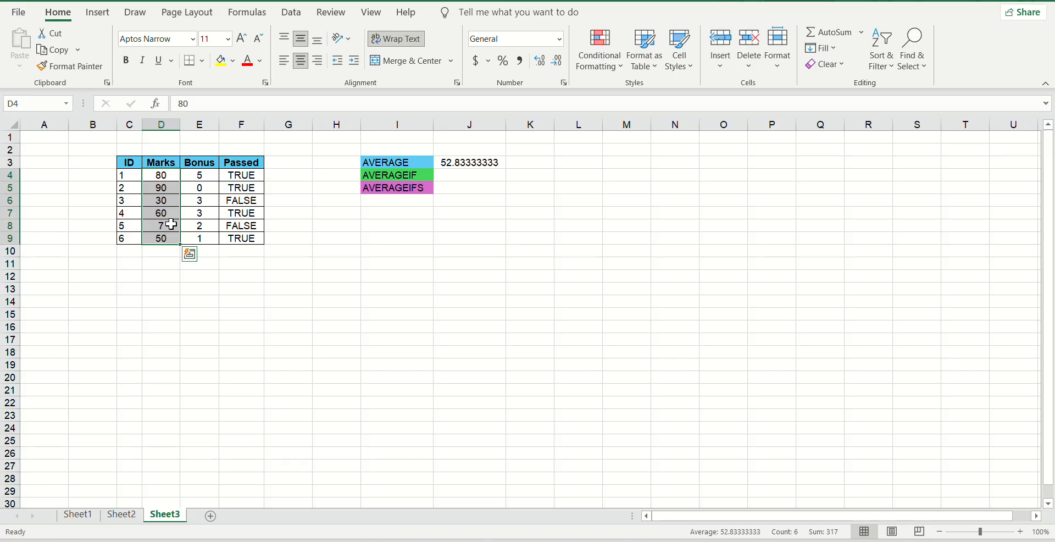
{"action": "left_click", "coordinate": [465, 176]}
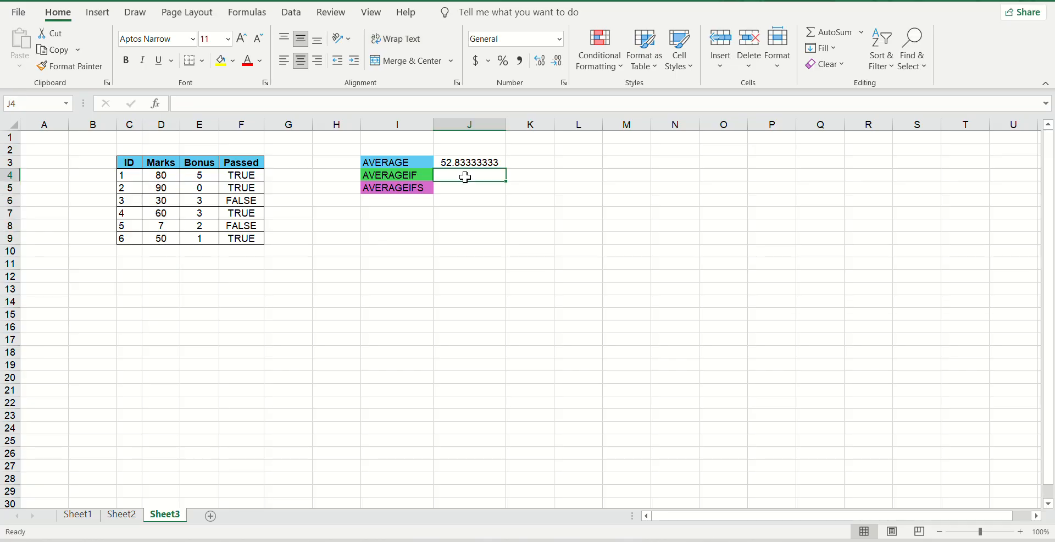
{"action": "type", "text": "=A"}
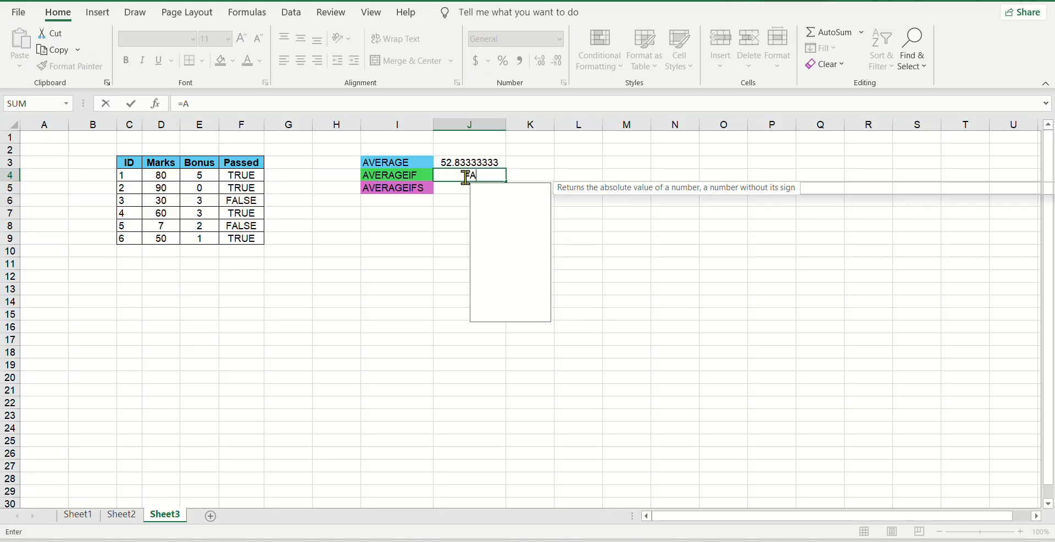
{"action": "type", "text": "V"}
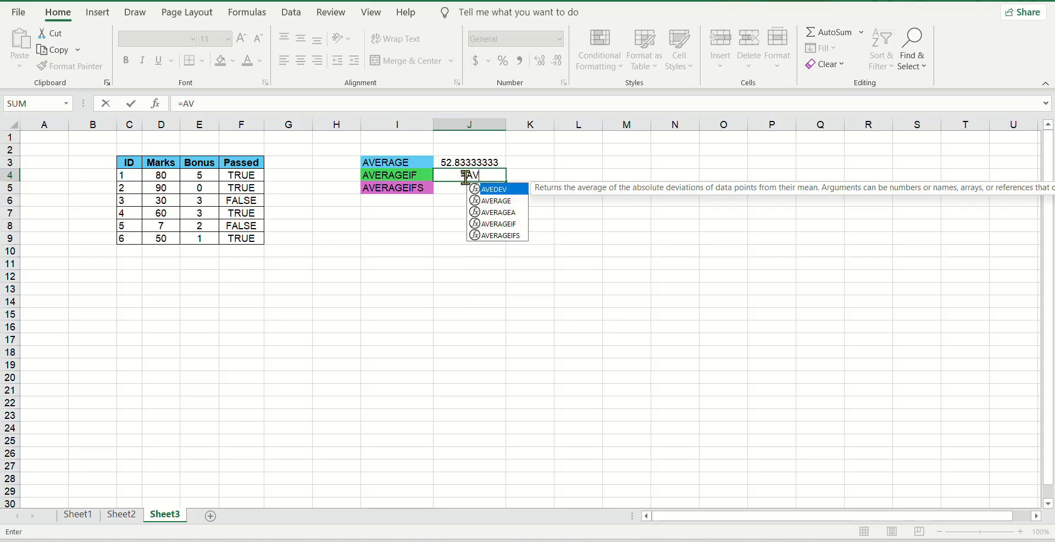
{"action": "double_click", "coordinate": [508, 225]}
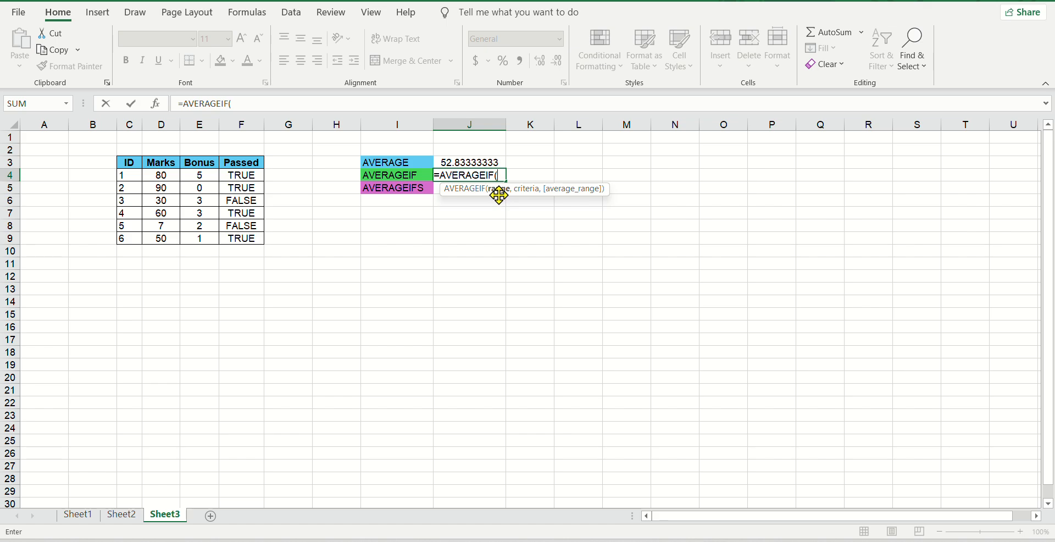
{"action": "left_click_drag", "start_coordinate": [168, 175], "coordinate": [157, 238]}
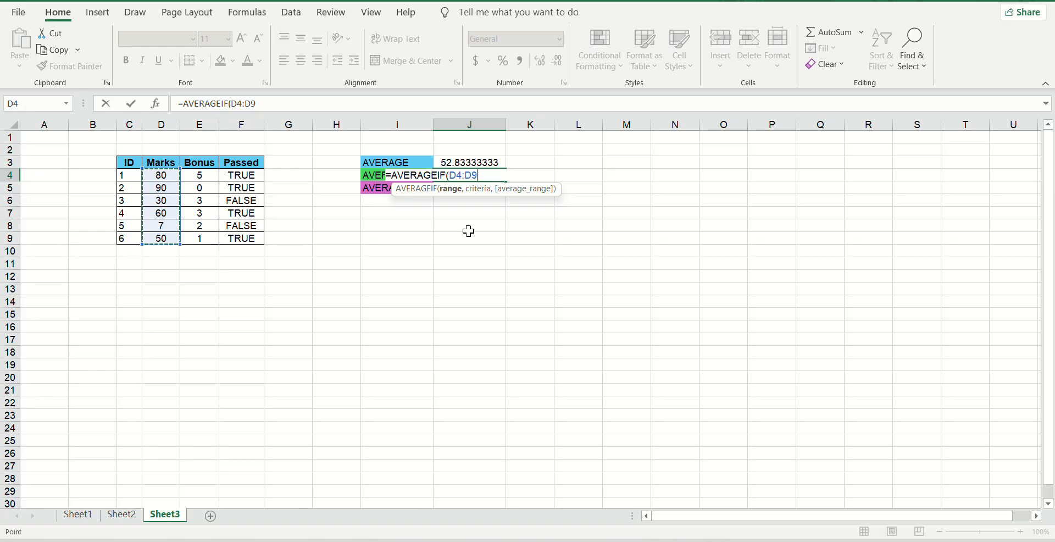
{"action": "type", "text": ","}
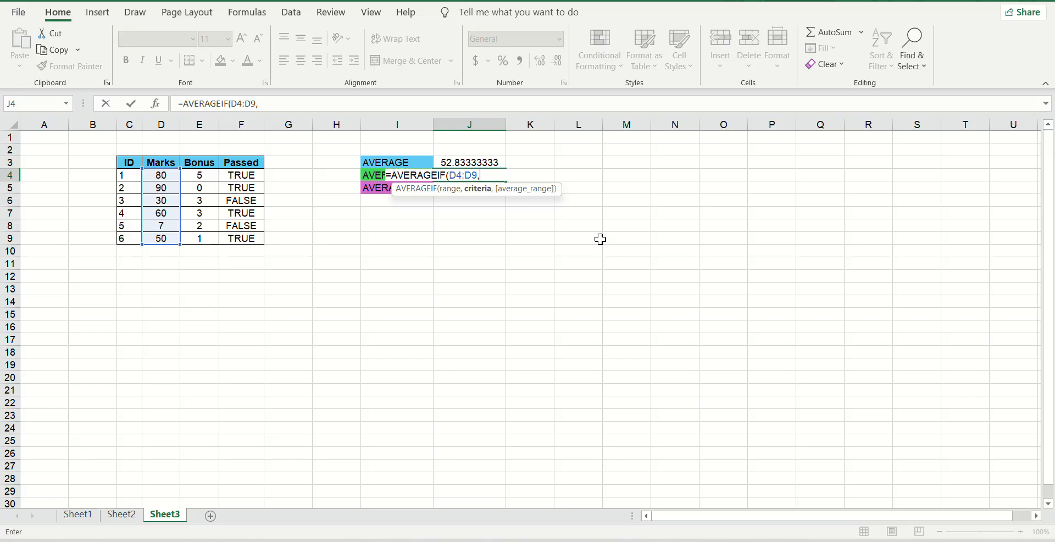
{"action": "type", "text": "\">=60"}
{"action": "type", "text": "\")"}
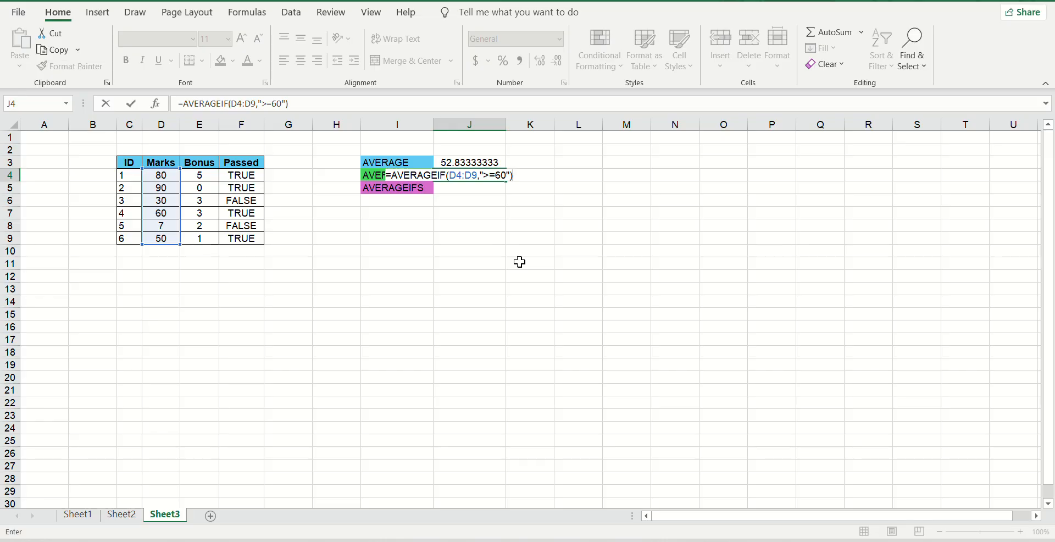
{"action": "left_click", "coordinate": [519, 263]}
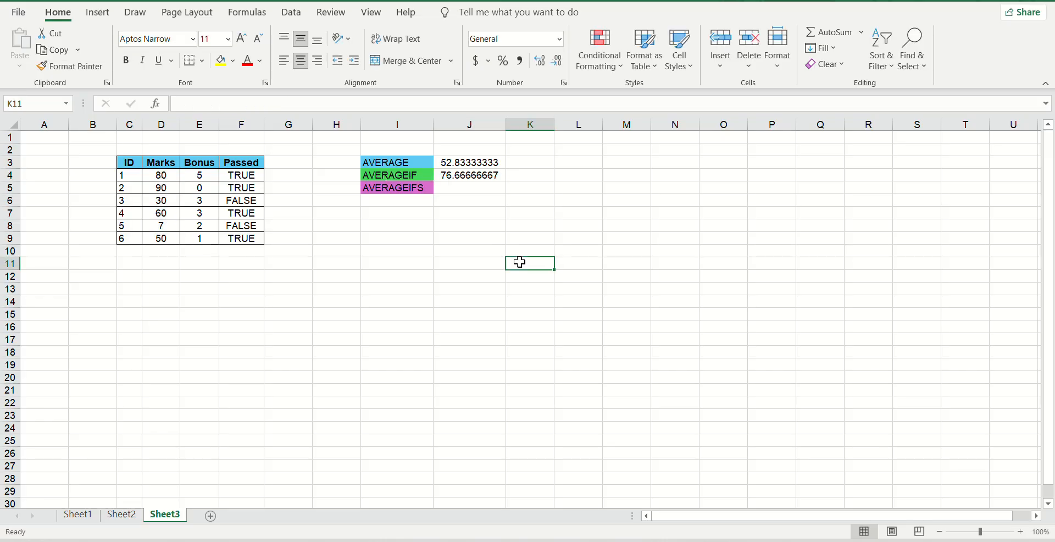
Review the AVERAGEIF formula in J4 and the individual marks in D4, D5 and D7 that meet its criterion
{"action": "left_click", "coordinate": [468, 175]}
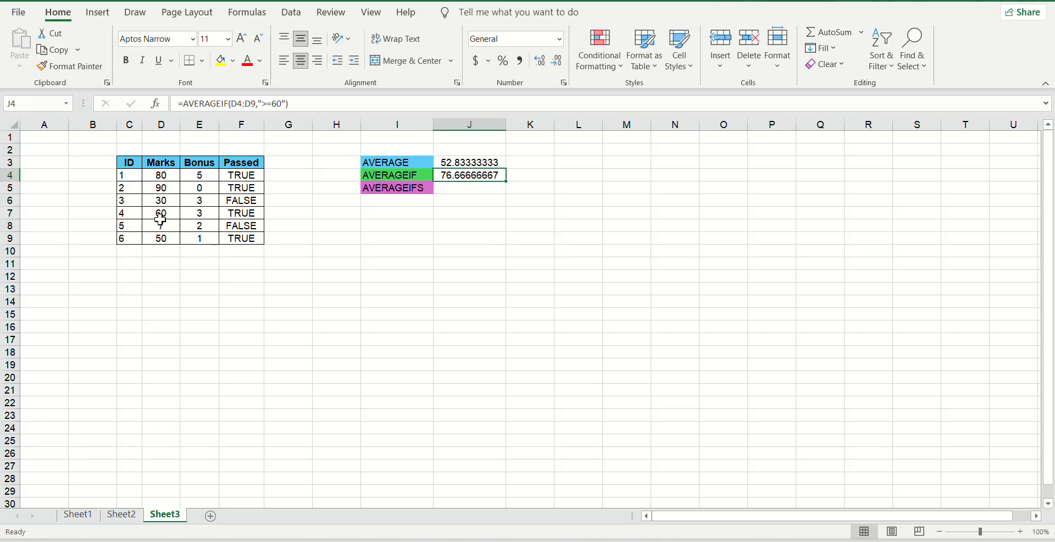
{"action": "left_click", "coordinate": [470, 263]}
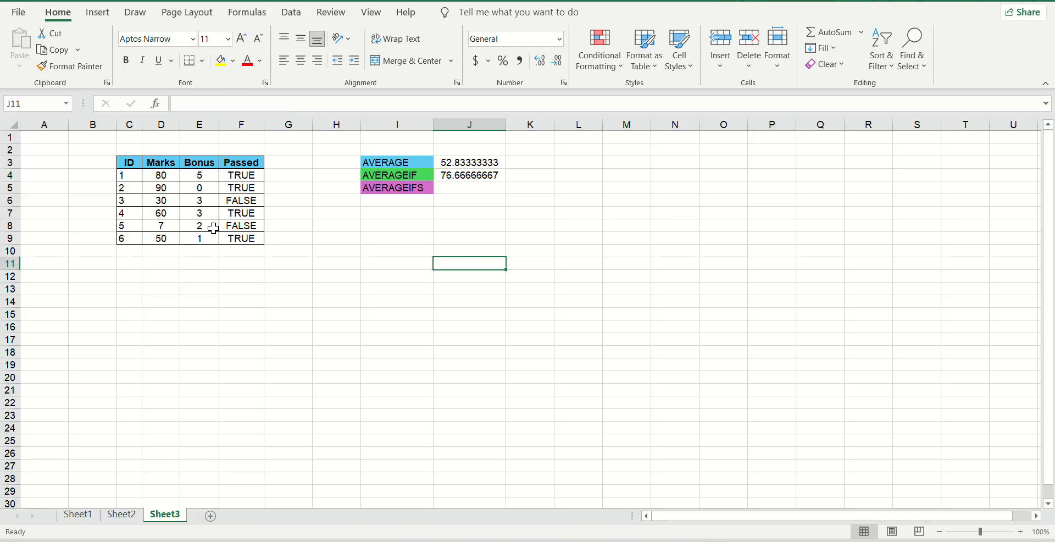
{"action": "left_click", "coordinate": [170, 213]}
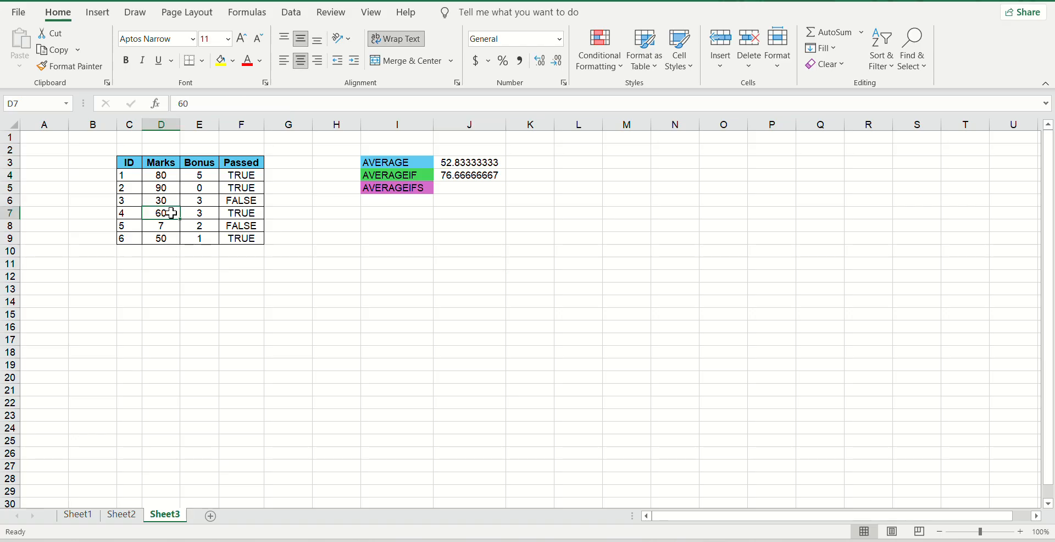
{"action": "left_click", "coordinate": [170, 188]}
{"action": "left_click", "coordinate": [169, 175]}
{"action": "left_click", "coordinate": [579, 199]}
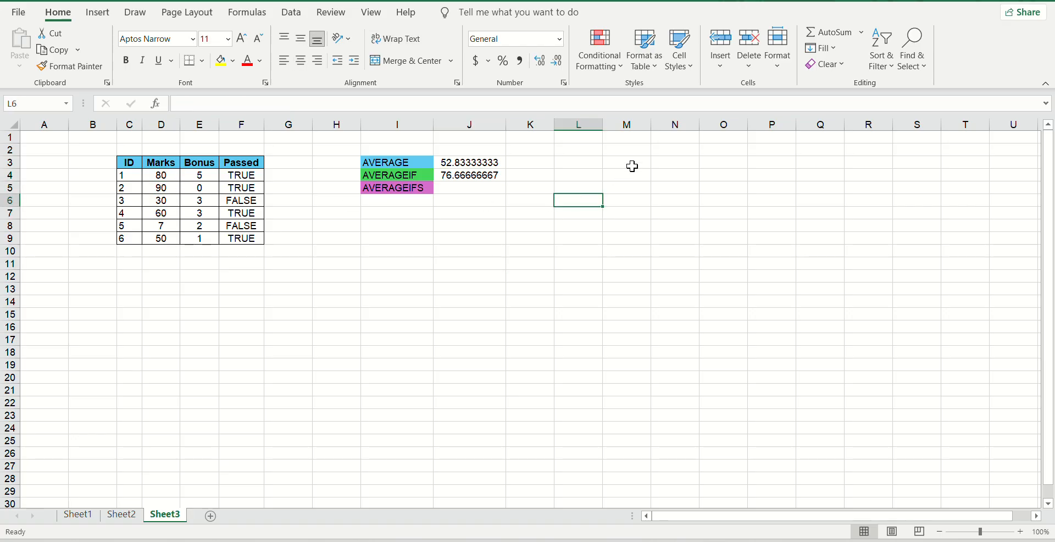
Enter the three marks that meet the AVERAGEIF criterion, 80, 90 and 60, in cells M3 to M5
{"action": "left_click", "coordinate": [632, 166]}
{"action": "type", "text": "80"}
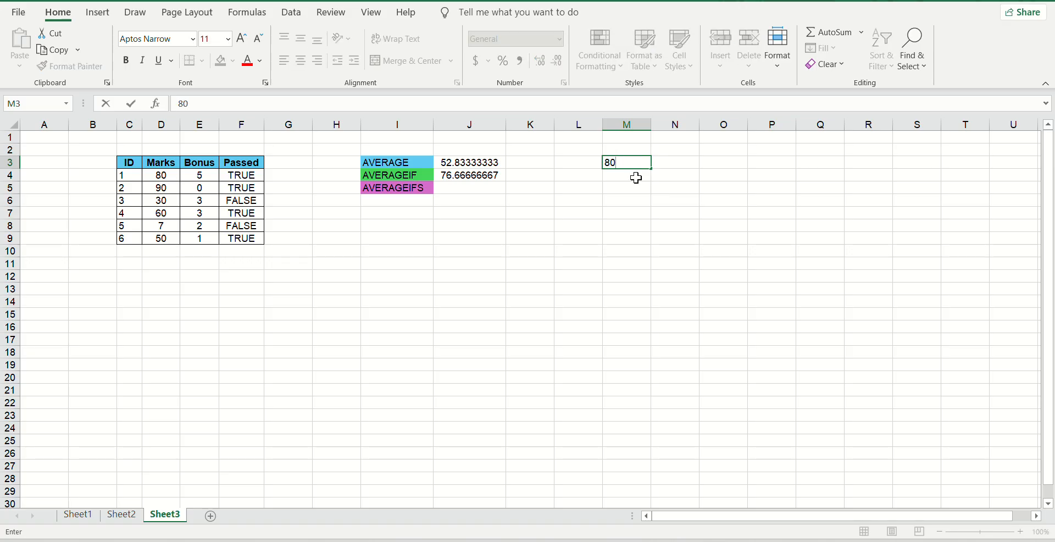
{"action": "key", "text": "Return"}
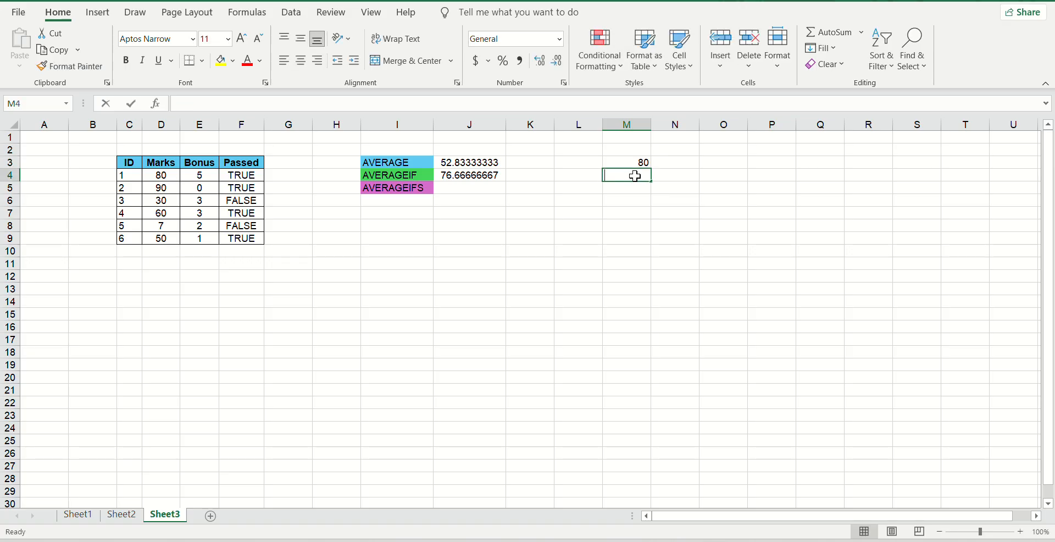
{"action": "type", "text": "90"}
{"action": "key", "text": "Return"}
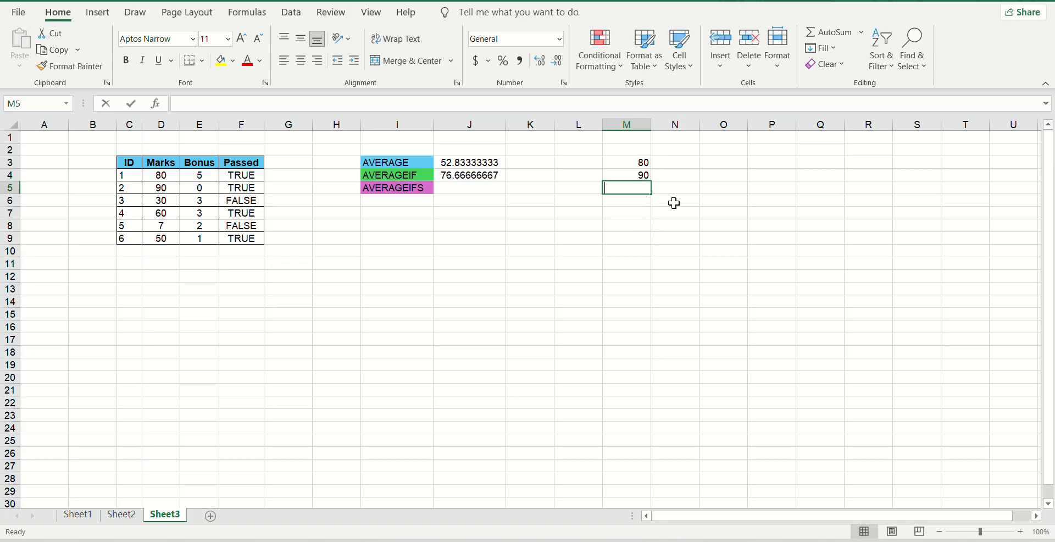
{"action": "type", "text": "60"}
{"action": "left_click", "coordinate": [723, 212]}
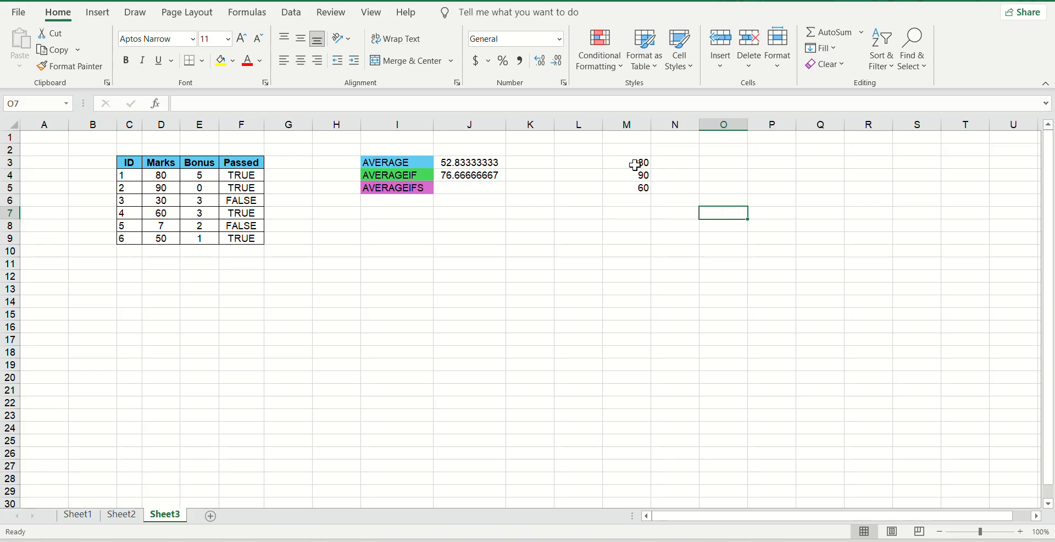
Compare the quick average of the selected marks M3:M5 with the AVERAGEIF result in J4
{"action": "left_click_drag", "start_coordinate": [636, 165], "coordinate": [638, 188]}
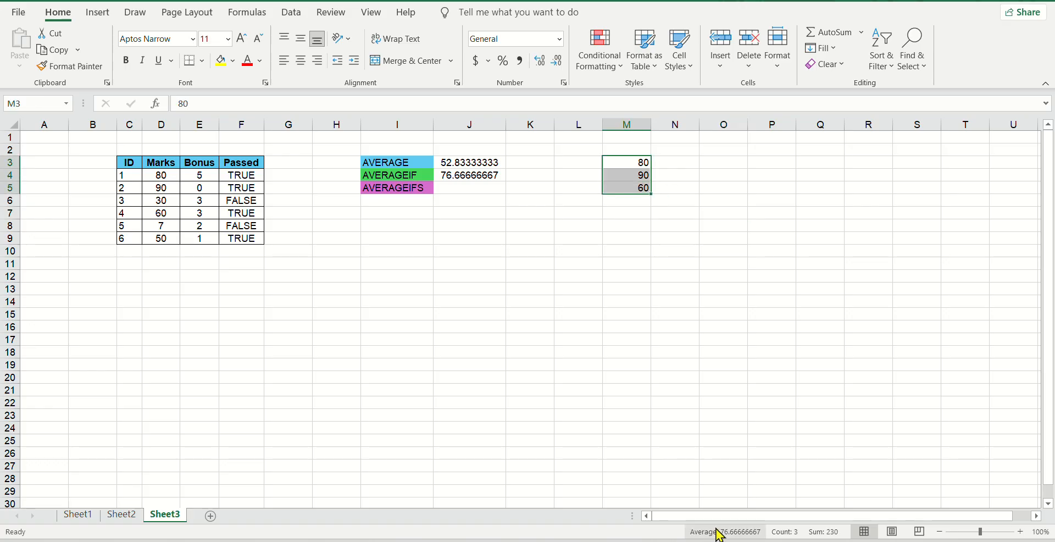
{"action": "left_click", "coordinate": [551, 226]}
{"action": "left_click", "coordinate": [476, 175]}
{"action": "left_click", "coordinate": [706, 248]}
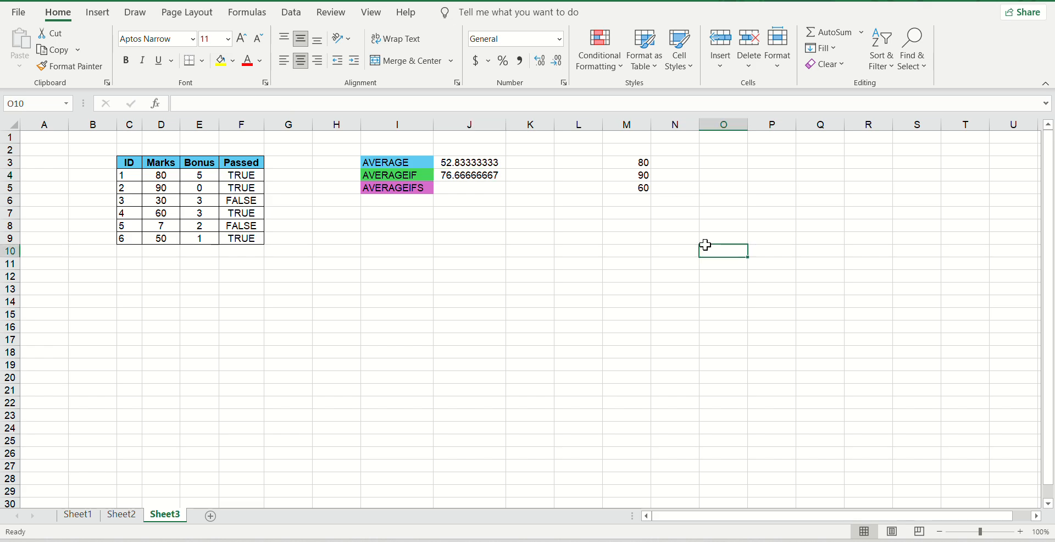
{"action": "left_click", "coordinate": [483, 176]}
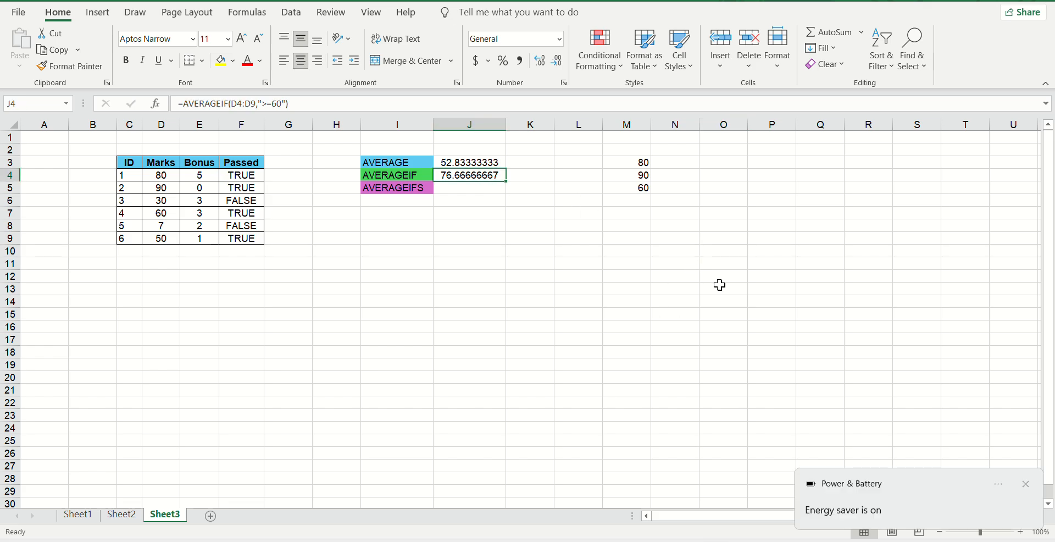
Dismiss the Power & Battery notification and undo the check entries in M3:M5
{"action": "left_click", "coordinate": [1026, 484]}
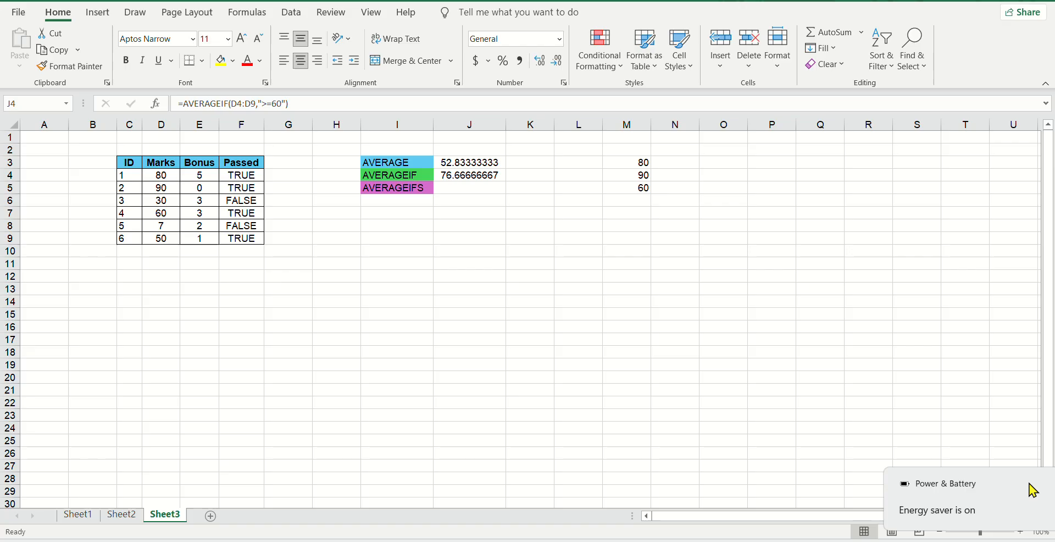
{"action": "left_click", "coordinate": [565, 250]}
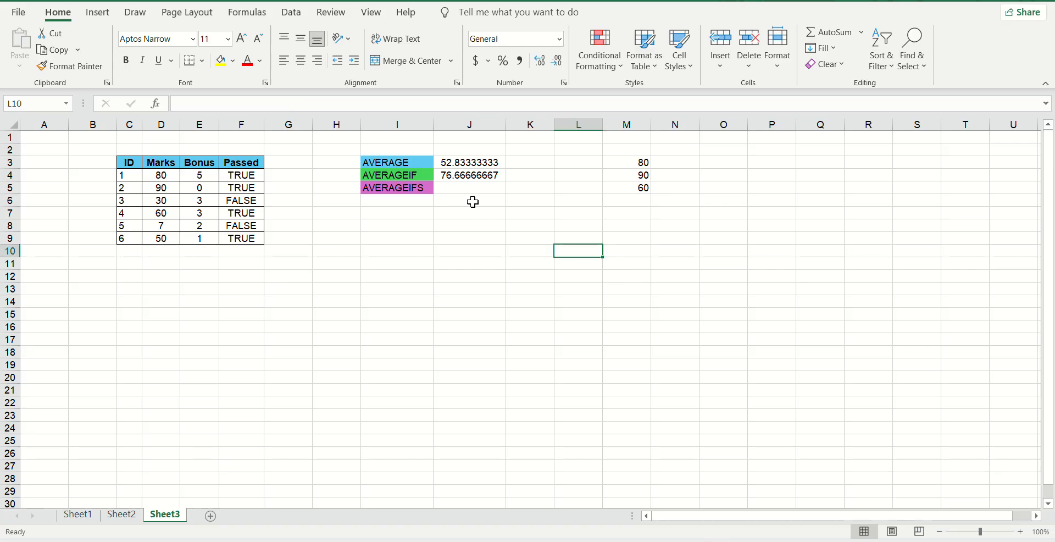
{"action": "left_click", "coordinate": [471, 188]}
{"action": "left_click_drag", "start_coordinate": [637, 162], "coordinate": [637, 187]}
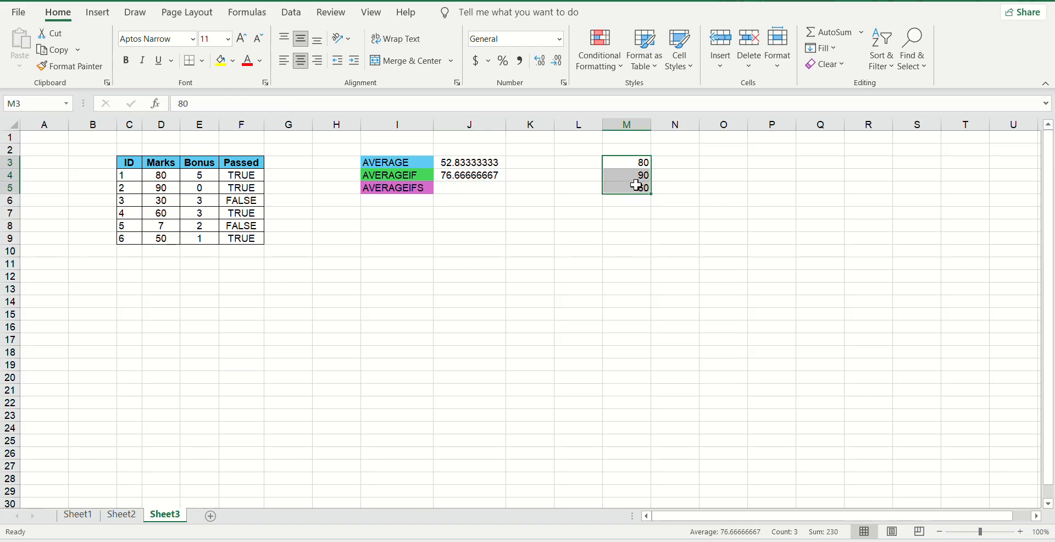
{"action": "key", "text": "ctrl+z"}
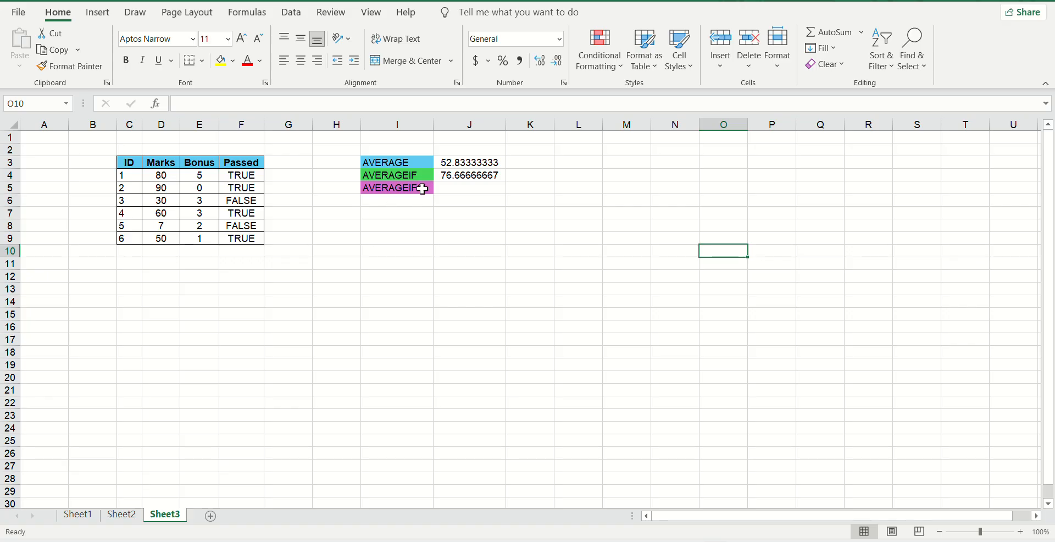
Start an AVERAGEIFS formula in cell J5 with the Marks range D4:D9 as the average range
{"action": "left_click", "coordinate": [472, 186]}
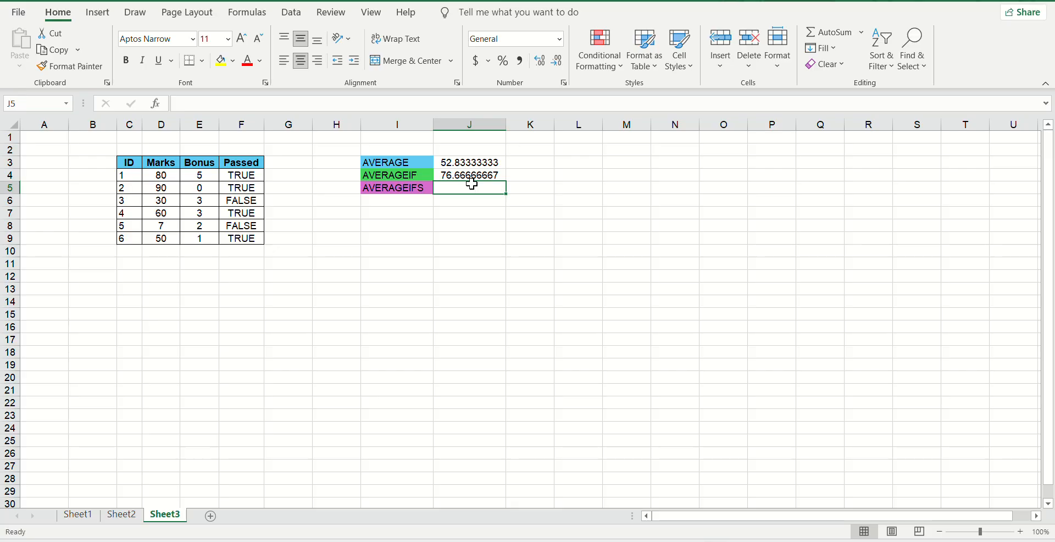
{"action": "type", "text": "=A"}
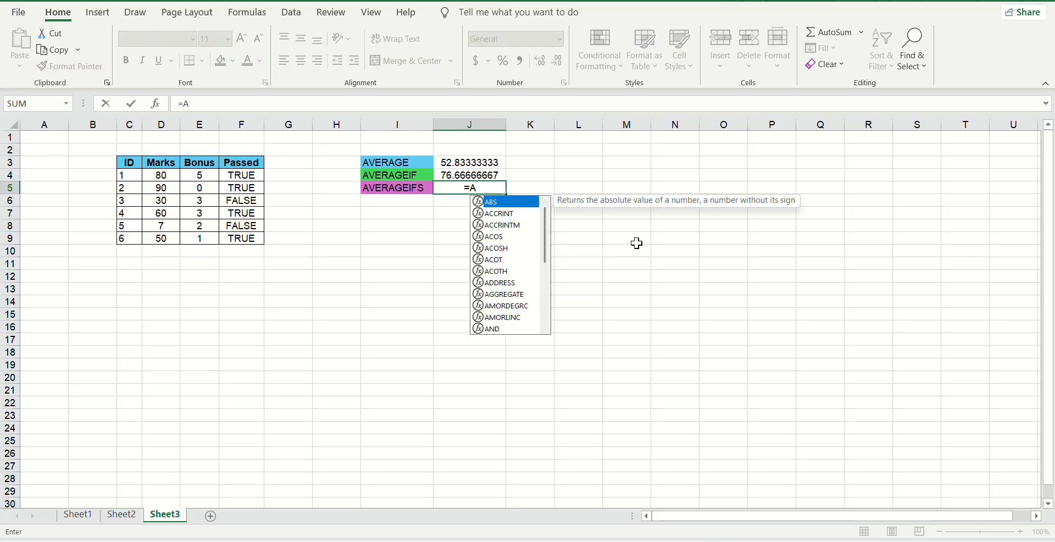
{"action": "type", "text": "V"}
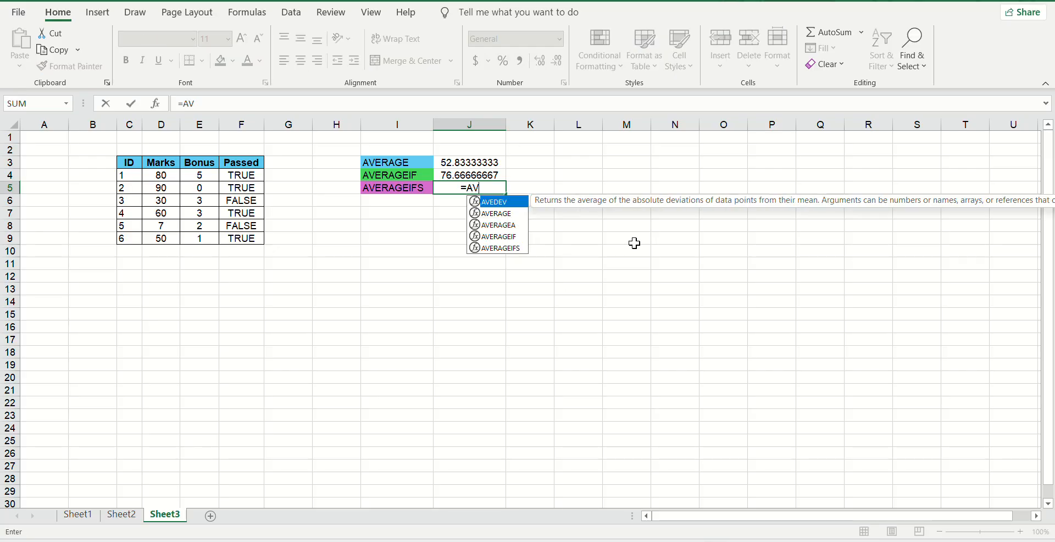
{"action": "double_click", "coordinate": [520, 247]}
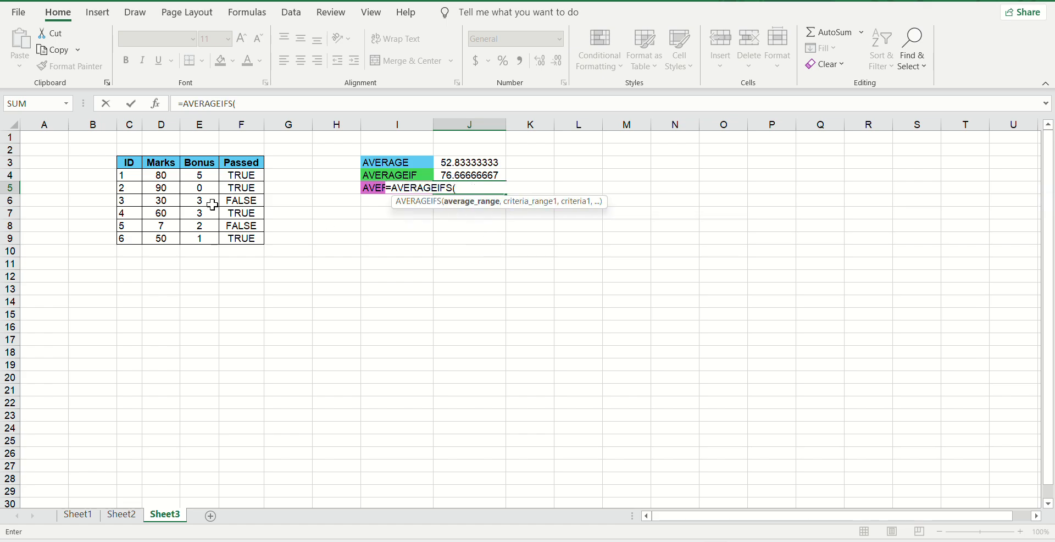
{"action": "left_click_drag", "start_coordinate": [166, 181], "coordinate": [165, 237]}
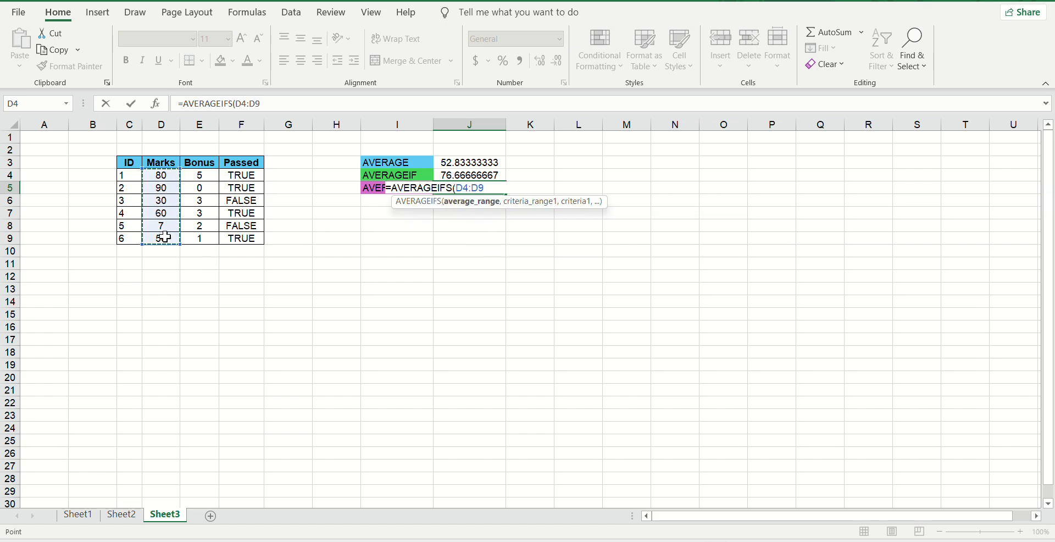
{"action": "type", "text": ","}
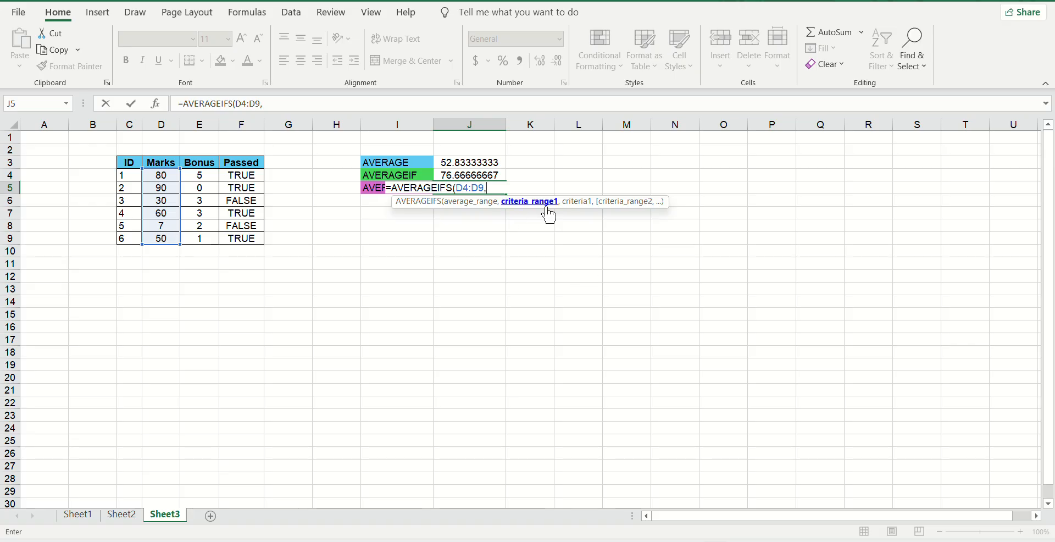
Add the Bonus range E4:E9 with the criterion ">2" as the first condition of the AVERAGEIFS formula
{"action": "left_click_drag", "start_coordinate": [207, 176], "coordinate": [210, 238]}
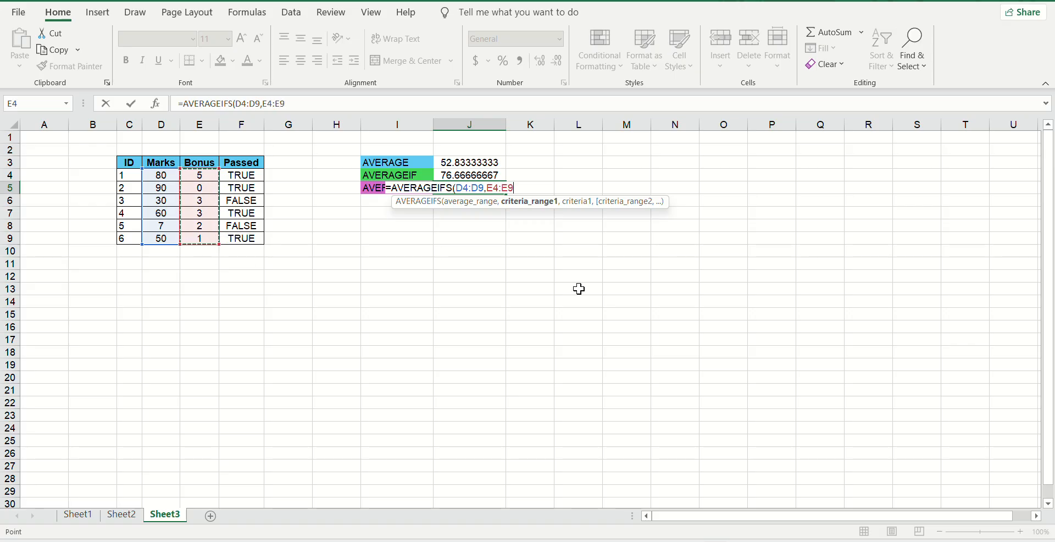
{"action": "type", "text": ","}
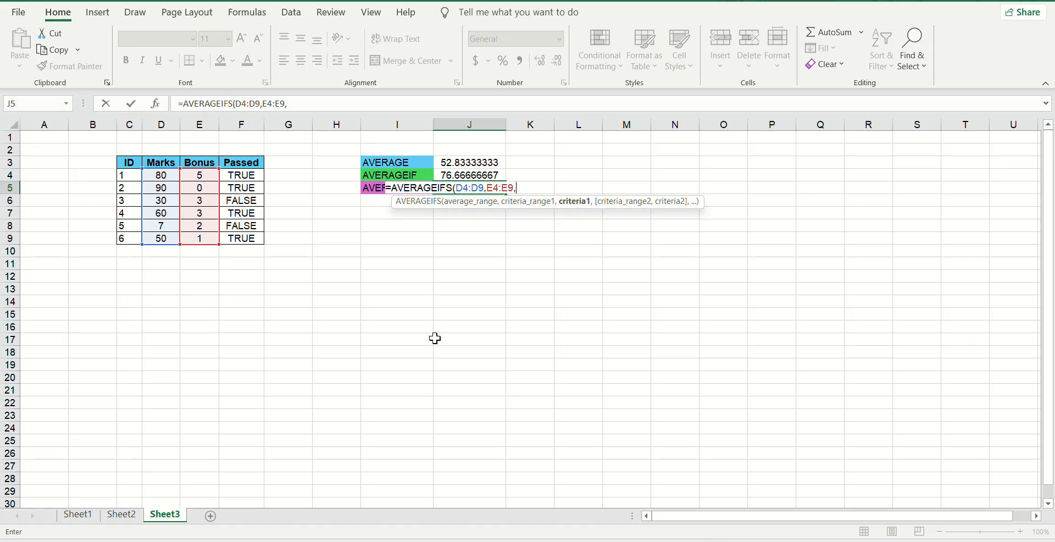
{"action": "type", "text": "\">2"}
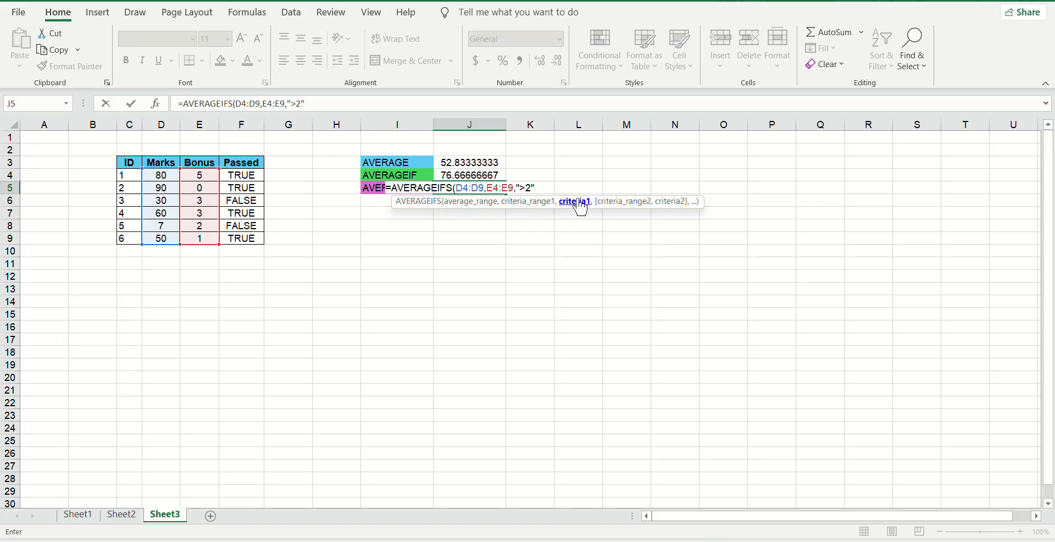
{"action": "left_click_drag", "start_coordinate": [487, 187], "coordinate": [506, 187]}
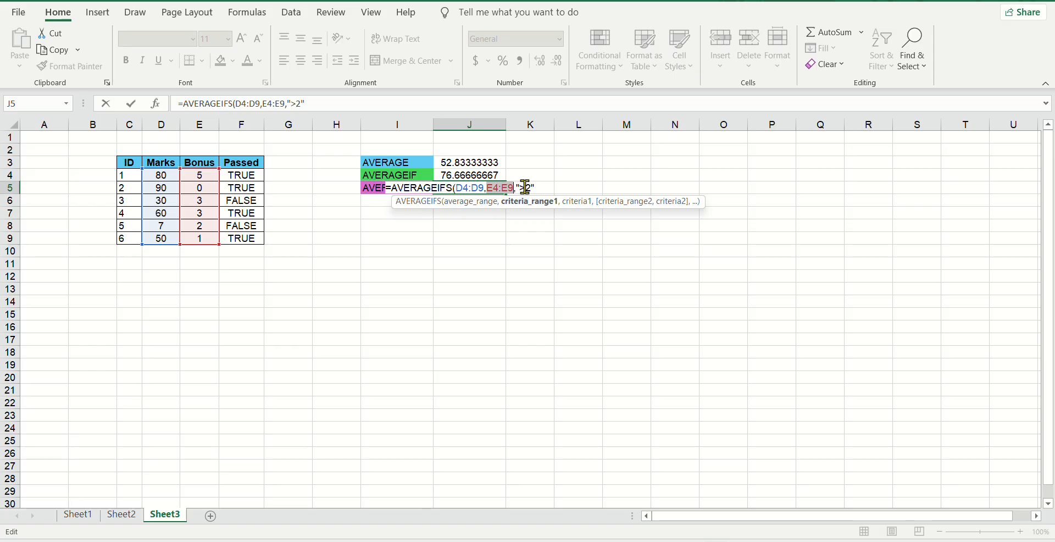
{"action": "left_click", "coordinate": [542, 186]}
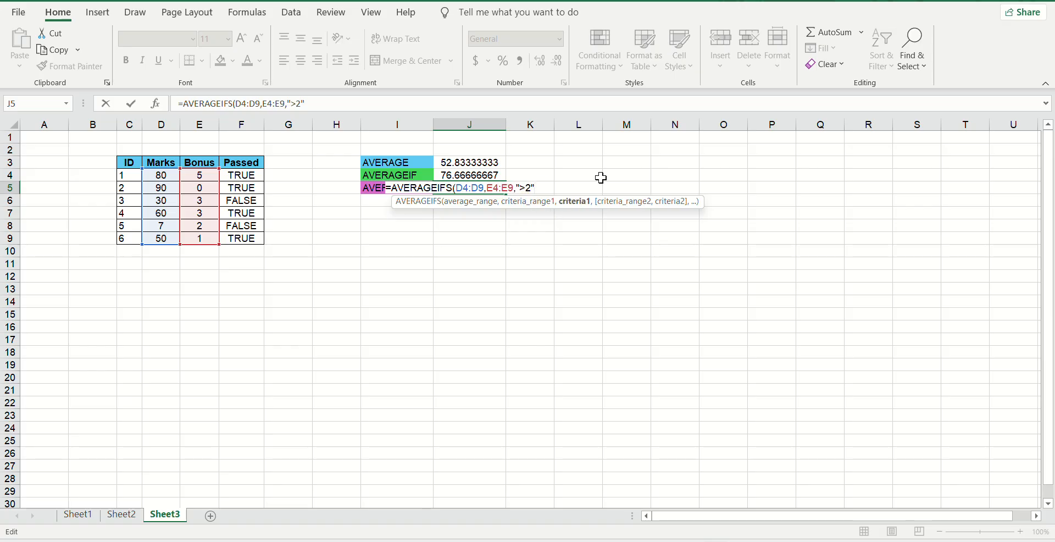
Add the Passed range F4:F9 with the criterion TRUE as the second condition and complete the AVERAGEIFS formula in J5
{"action": "type", "text": ","}
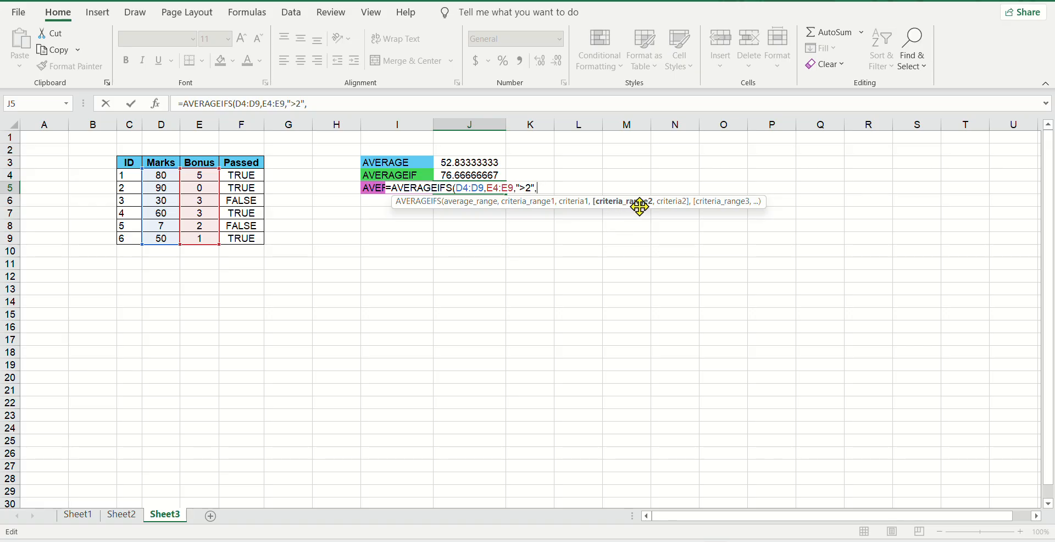
{"action": "left_click", "coordinate": [252, 177]}
{"action": "left_click_drag", "start_coordinate": [253, 176], "coordinate": [254, 239]}
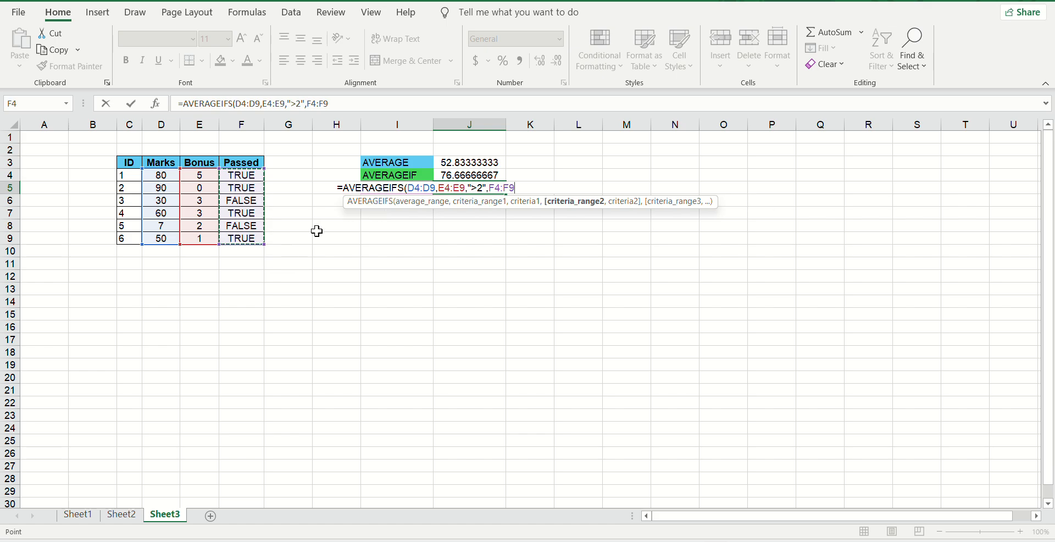
{"action": "type", "text": ","}
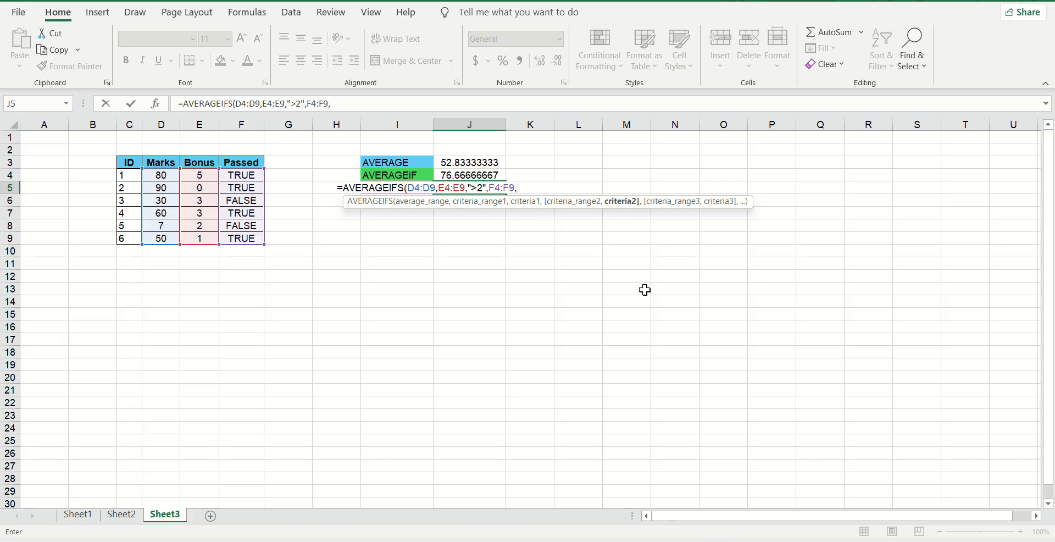
{"action": "type", "text": "TR"}
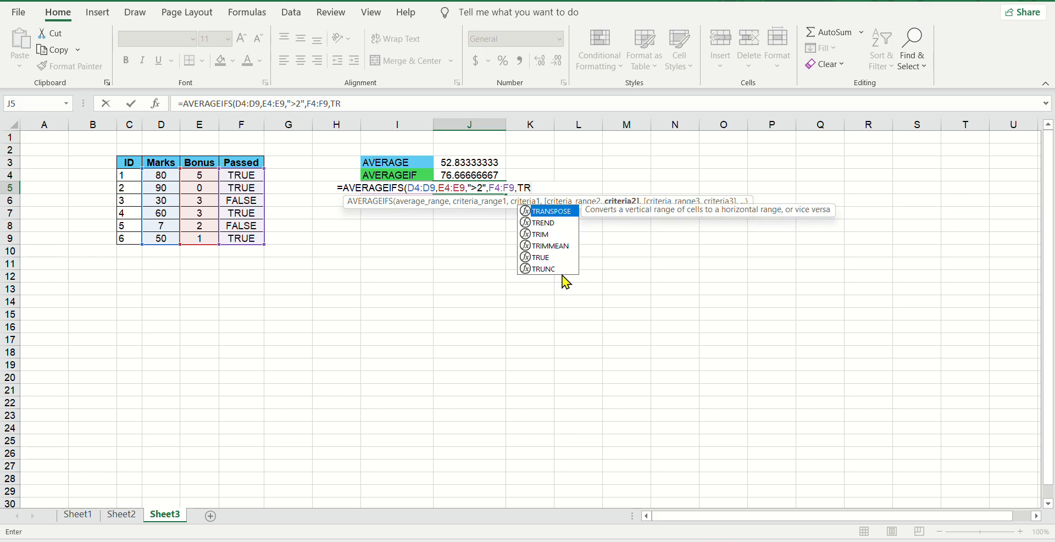
{"action": "double_click", "coordinate": [539, 257]}
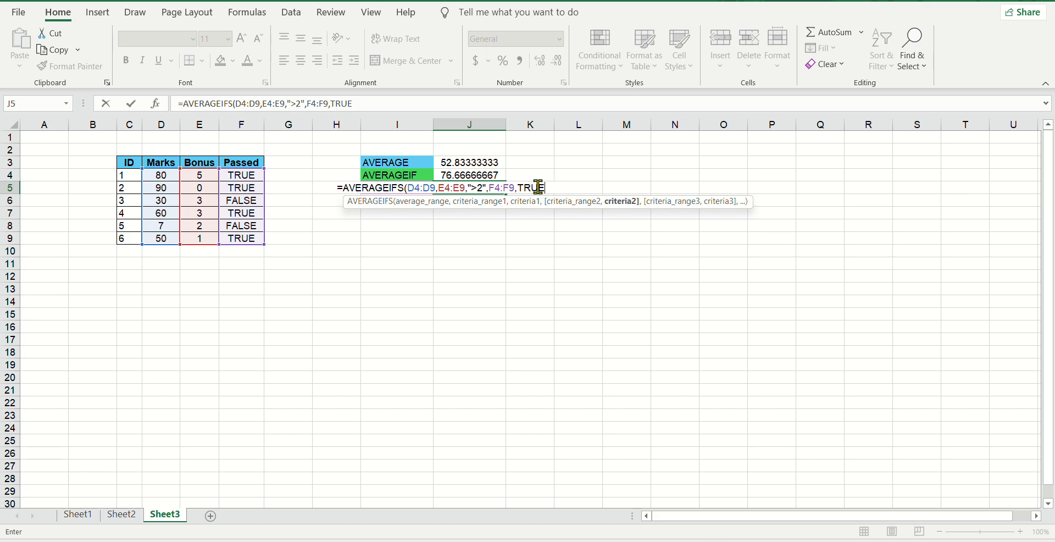
{"action": "type", "text": ")"}
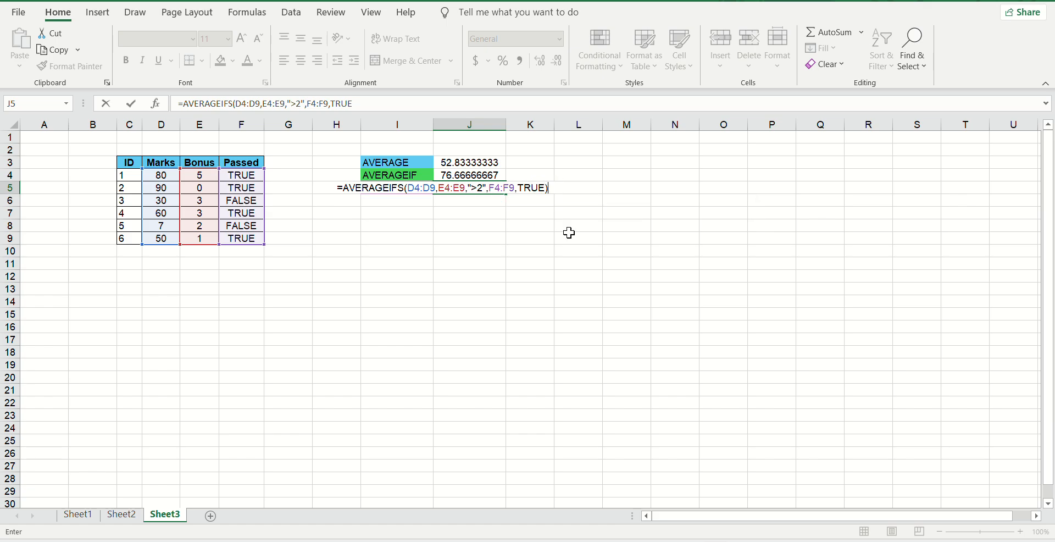
{"action": "key", "text": "Return"}
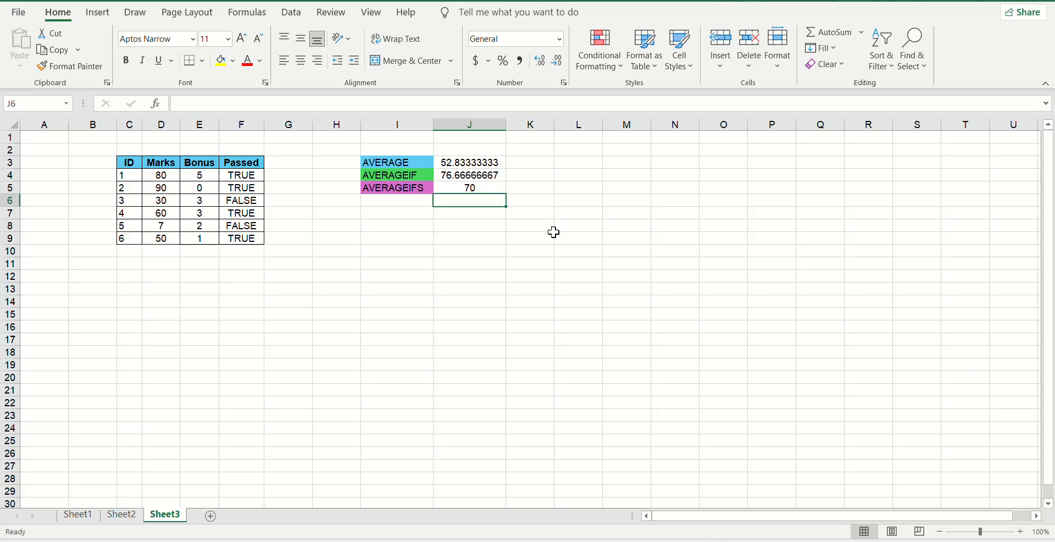
Review the AVERAGEIFS formula in J5 and check the first row's Bonus and Passed values against its conditions
{"action": "left_click", "coordinate": [470, 190]}
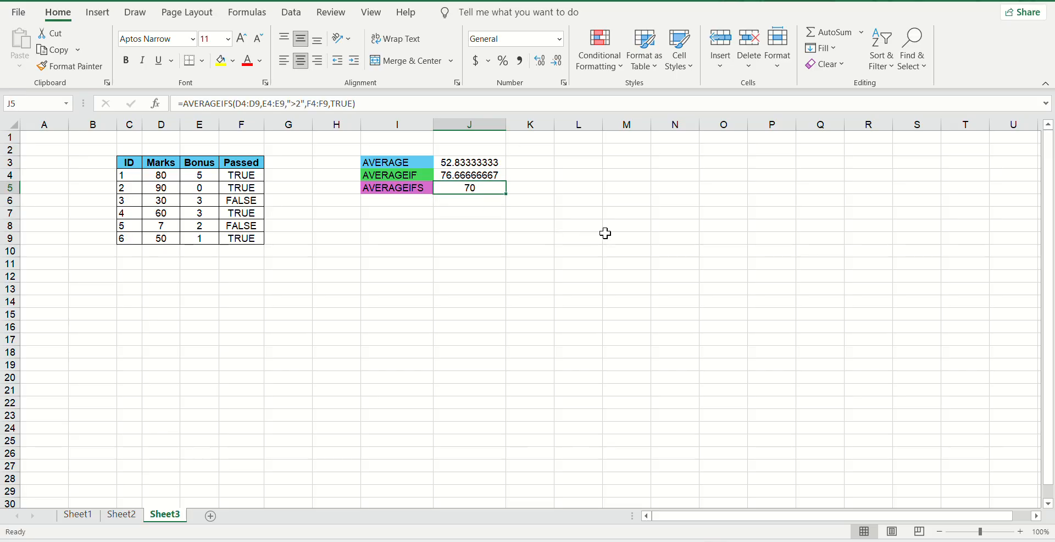
{"action": "left_click", "coordinate": [196, 176]}
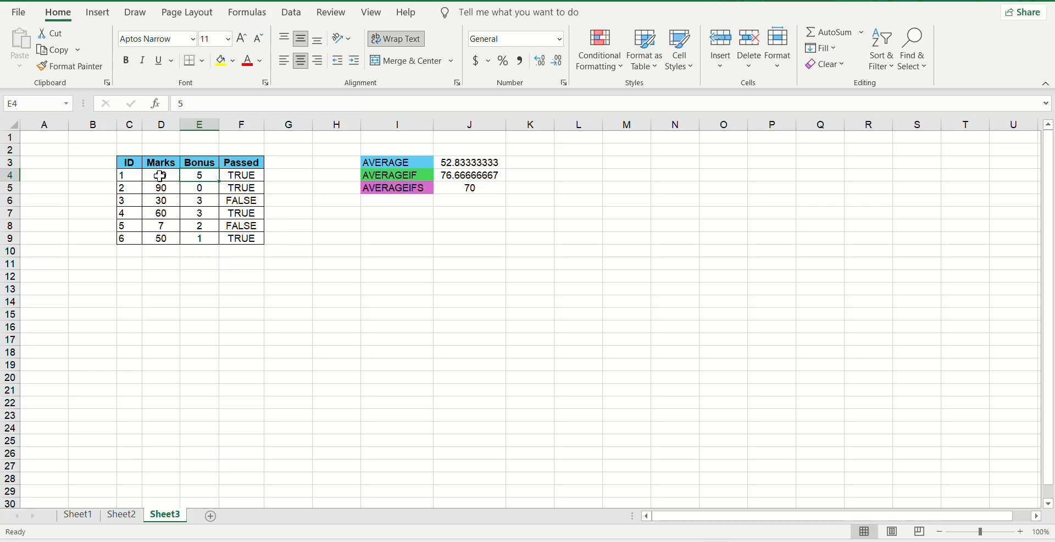
{"action": "left_click", "coordinate": [250, 177]}
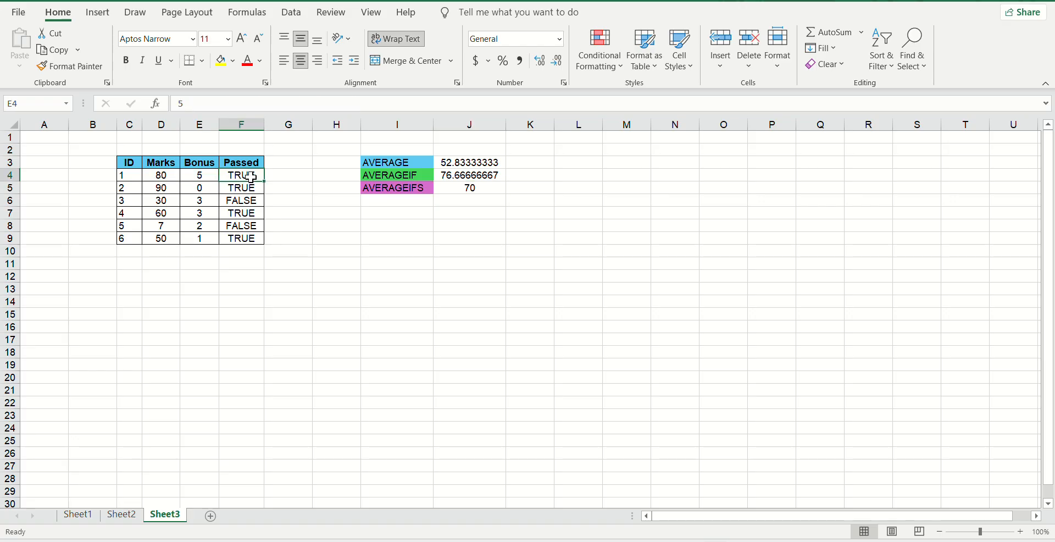
{"action": "left_click", "coordinate": [200, 176]}
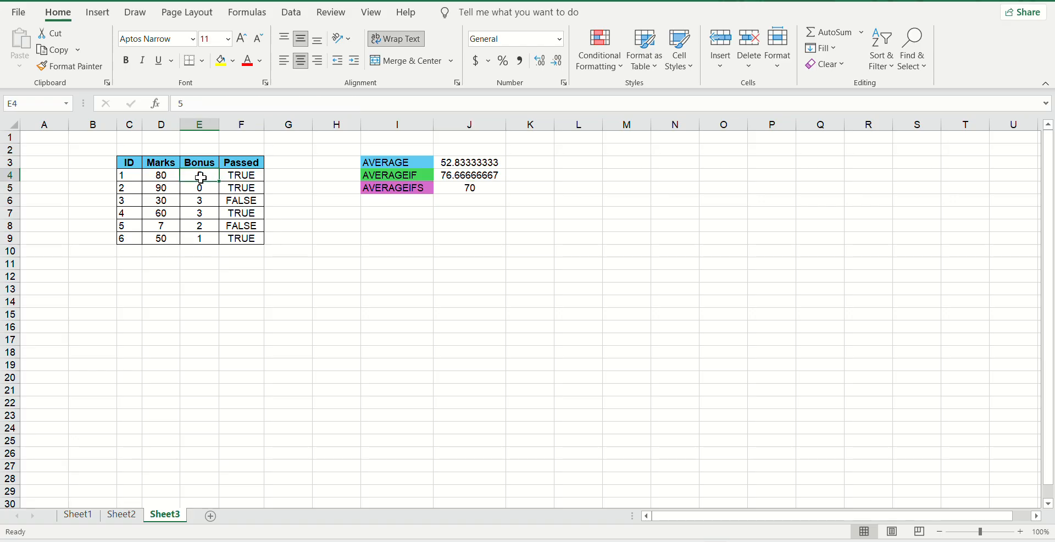
Enter the first row's qualifying mark, 80, as a scratch value in cell M4
{"action": "left_click", "coordinate": [646, 171]}
{"action": "type", "text": "80"}
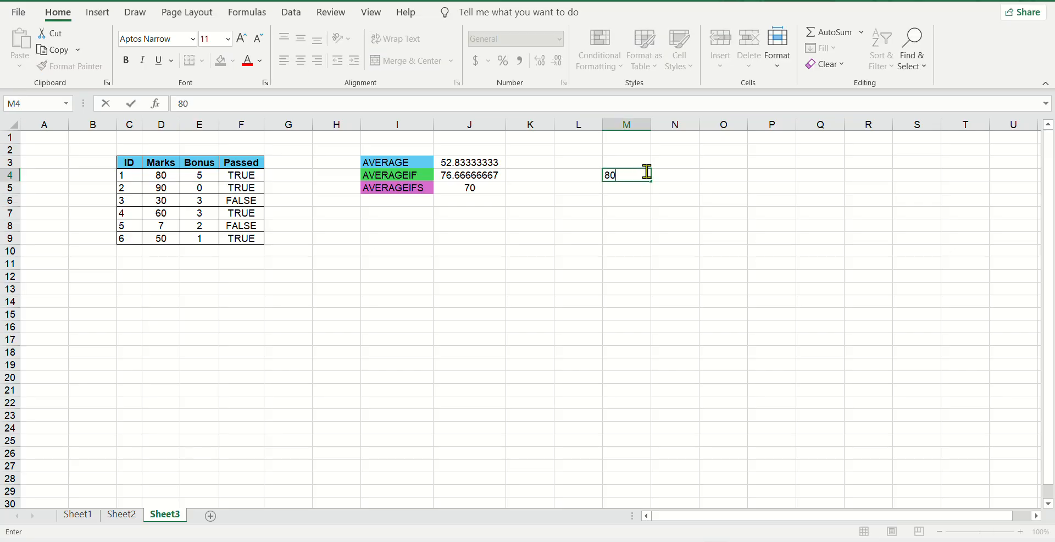
{"action": "key", "text": "Return"}
Check the Bonus and Passed values of IDs 2, 3 and 4 against the AVERAGEIFS conditions
{"action": "left_click", "coordinate": [196, 188]}
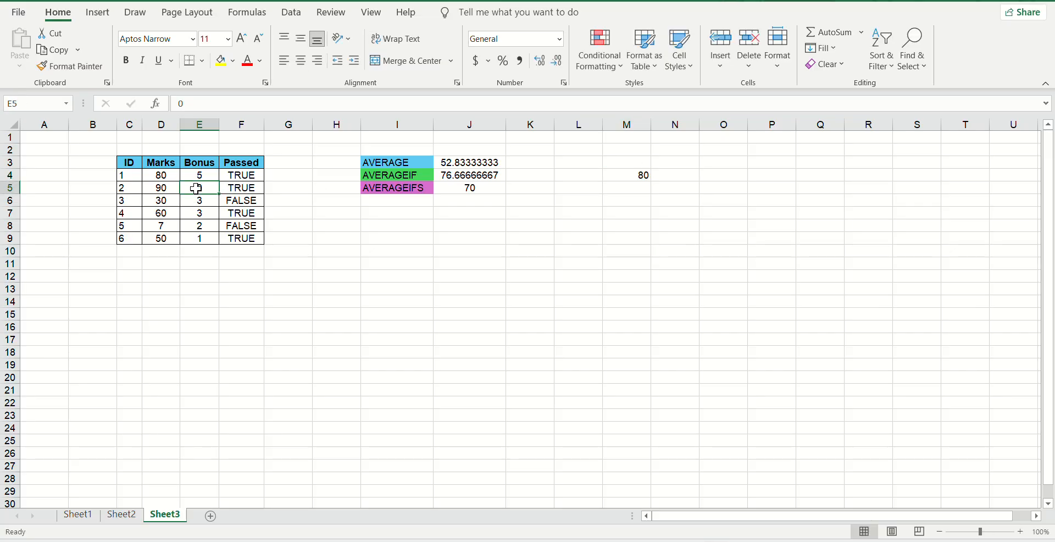
{"action": "left_click", "coordinate": [225, 190]}
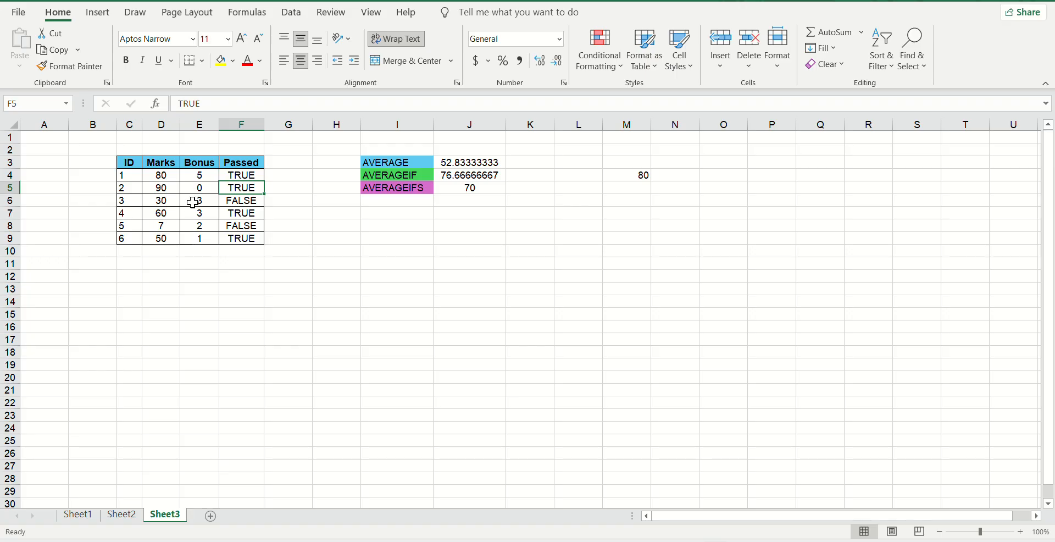
{"action": "left_click", "coordinate": [196, 203]}
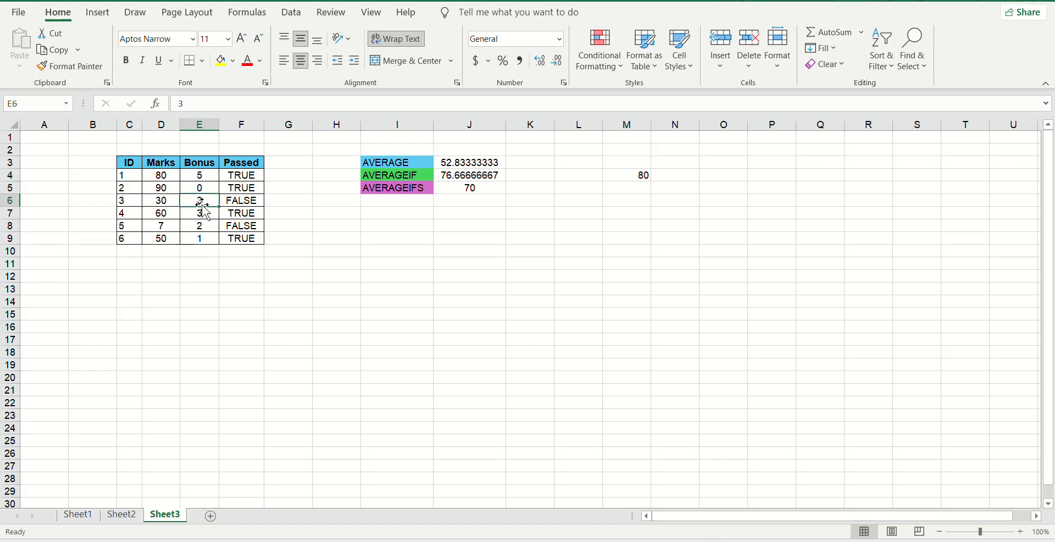
{"action": "left_click", "coordinate": [164, 200]}
{"action": "left_click", "coordinate": [234, 201]}
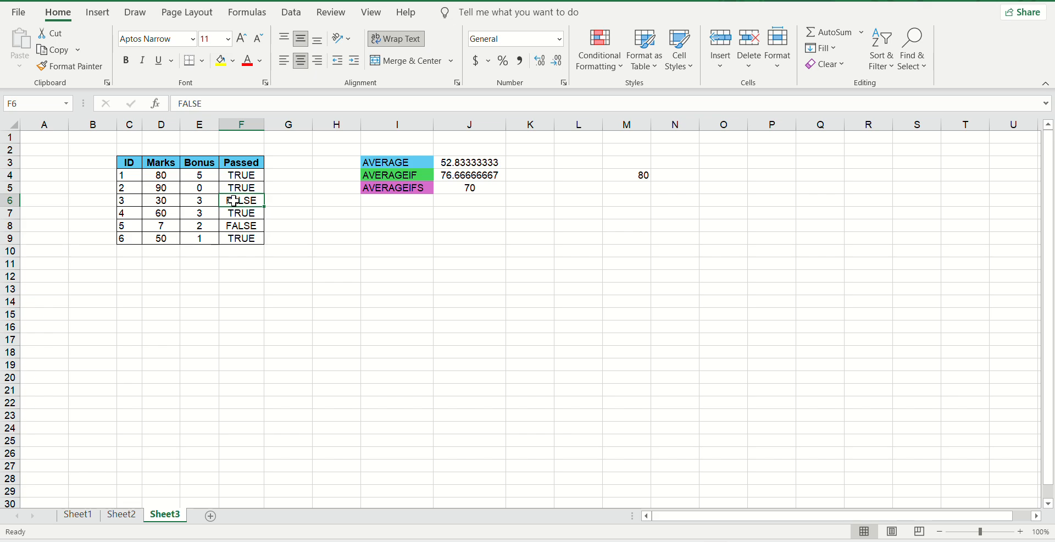
{"action": "left_click", "coordinate": [201, 213]}
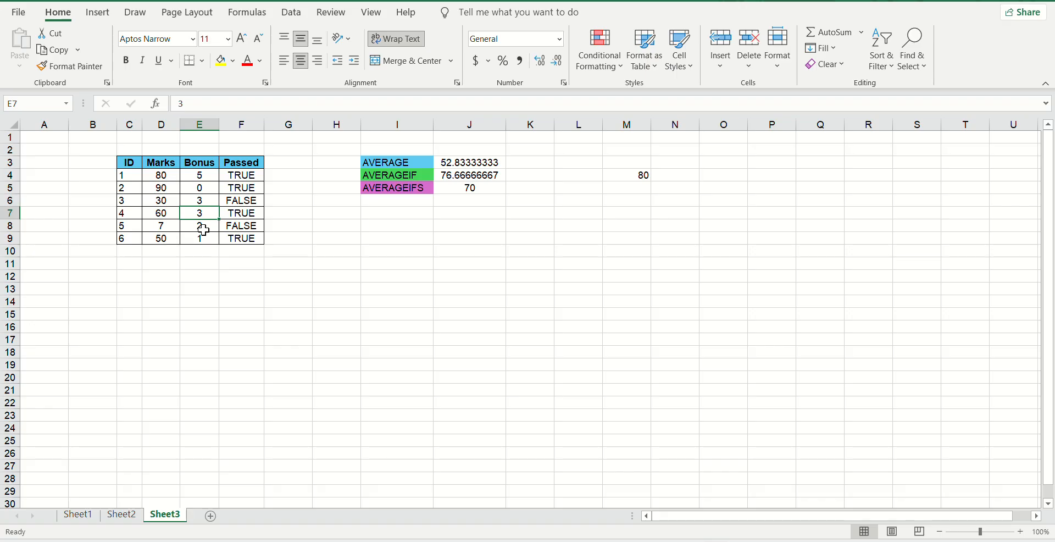
{"action": "left_click", "coordinate": [166, 214]}
{"action": "left_click", "coordinate": [254, 217]}
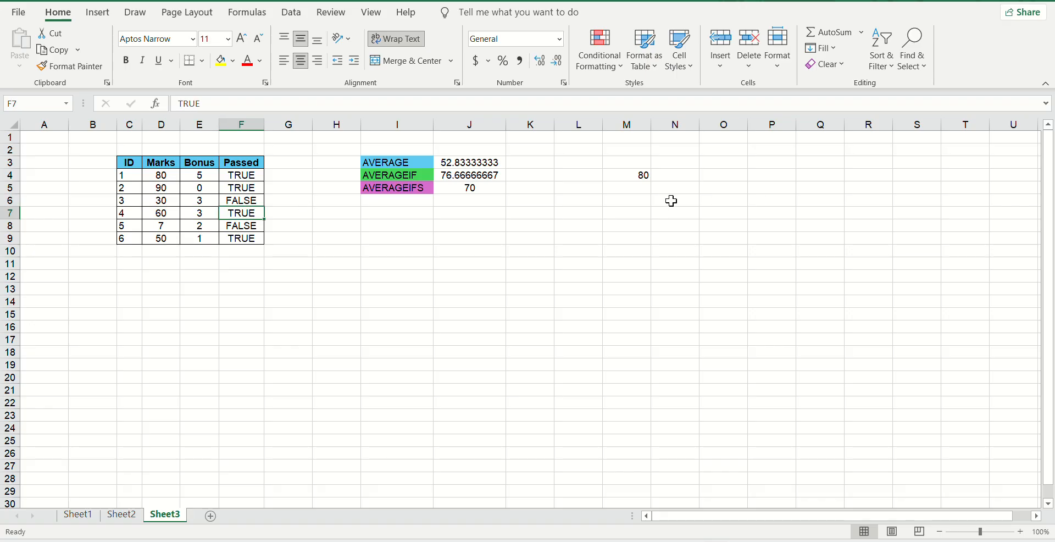
Enter the qualifying mark of ID 4, 60, as a scratch value in cell M5
{"action": "left_click", "coordinate": [634, 191]}
{"action": "double_click", "coordinate": [635, 190]}
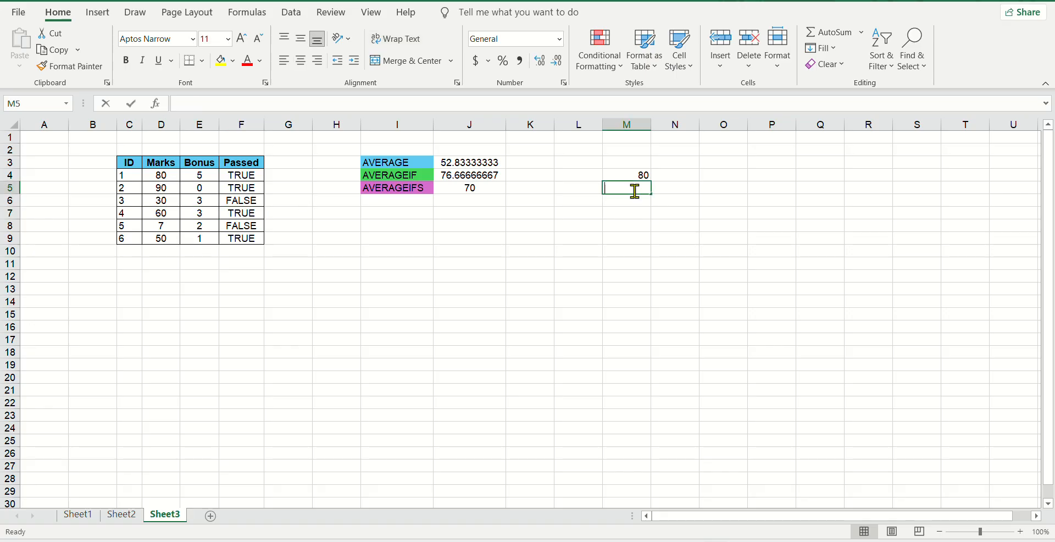
{"action": "type", "text": "60"}
{"action": "left_click", "coordinate": [631, 228]}
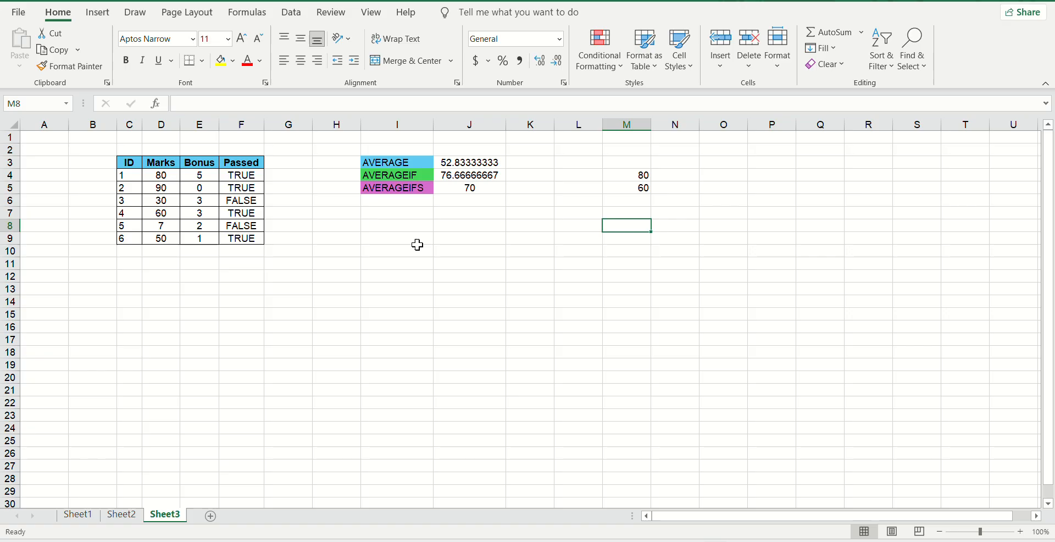
Check the Marks and Bonus values of ID 5 and review the AVERAGEIFS formula in J5
{"action": "left_click", "coordinate": [206, 227]}
{"action": "left_click", "coordinate": [166, 226]}
{"action": "left_click", "coordinate": [205, 225]}
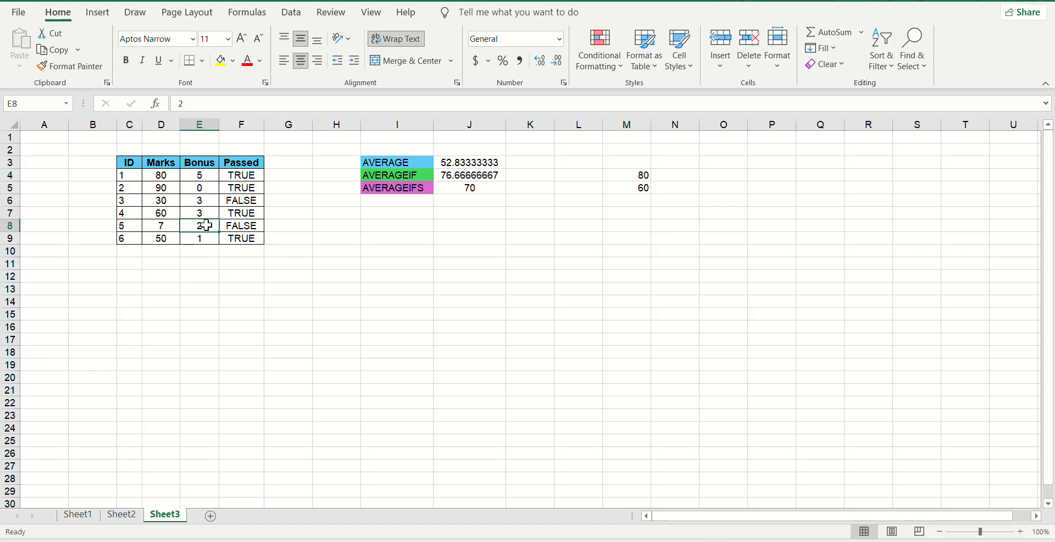
{"action": "left_click", "coordinate": [470, 189]}
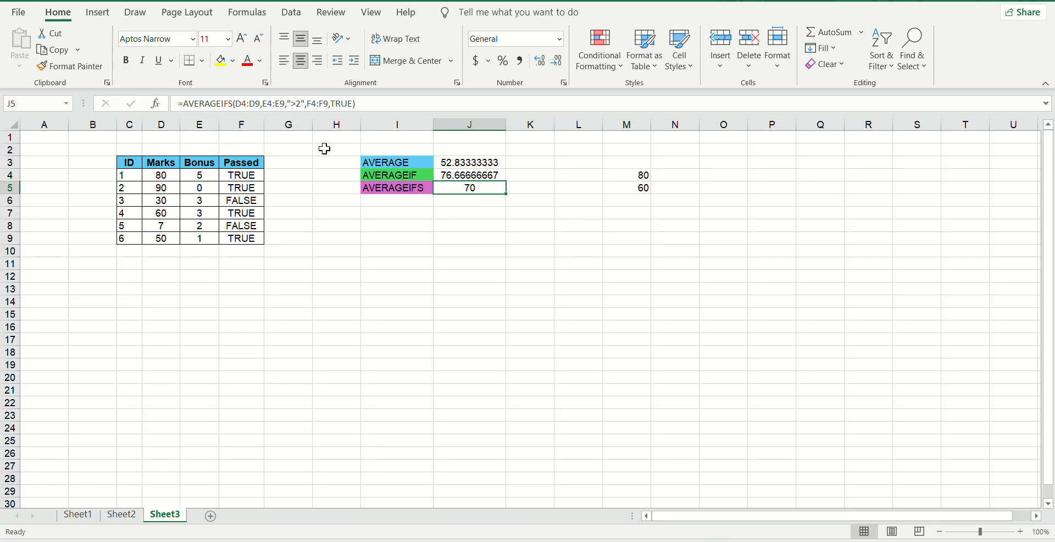
{"action": "left_click", "coordinate": [536, 290]}
{"action": "left_click", "coordinate": [481, 190]}
{"action": "left_click", "coordinate": [725, 239]}
Select the scratch marks in M4:M5 to compare their average with the AVERAGEIFS result
{"action": "left_click", "coordinate": [636, 175]}
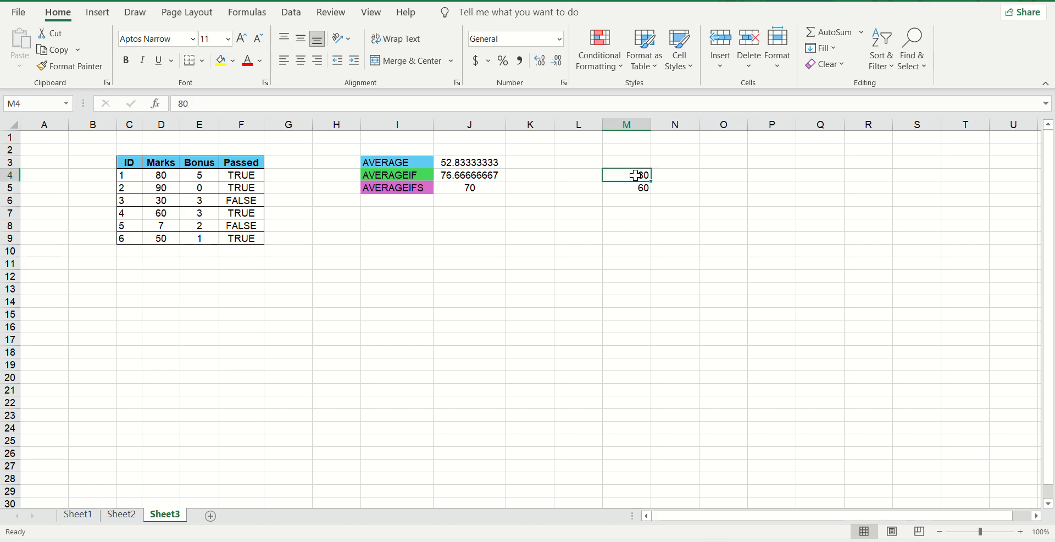
{"action": "left_click_drag", "start_coordinate": [636, 175], "coordinate": [638, 188]}
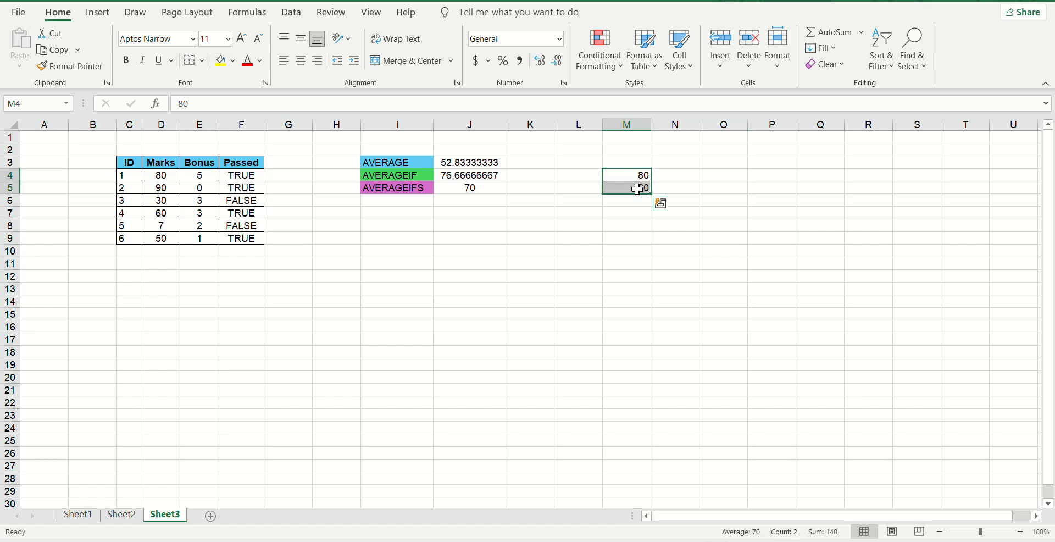
{"action": "left_click", "coordinate": [743, 203]}
Clear the scratch marks from cells M4:M5
{"action": "left_click_drag", "start_coordinate": [636, 177], "coordinate": [635, 188]}
{"action": "key", "text": "Delete"}
{"action": "left_click", "coordinate": [636, 251]}
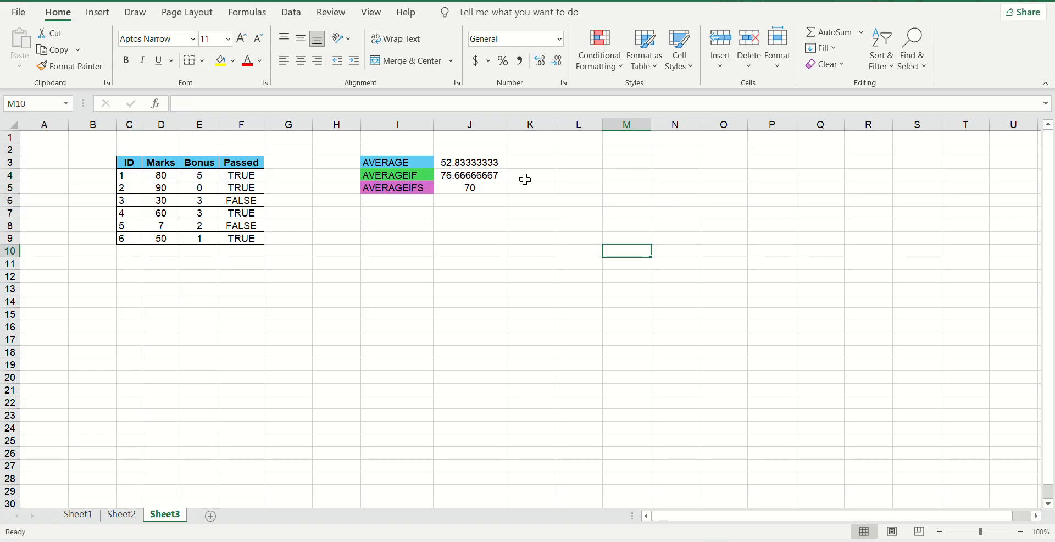
Review the AVERAGE formula in J3 and the AVERAGEIF formula in J4
{"action": "left_click", "coordinate": [476, 165]}
{"action": "left_click", "coordinate": [478, 177]}
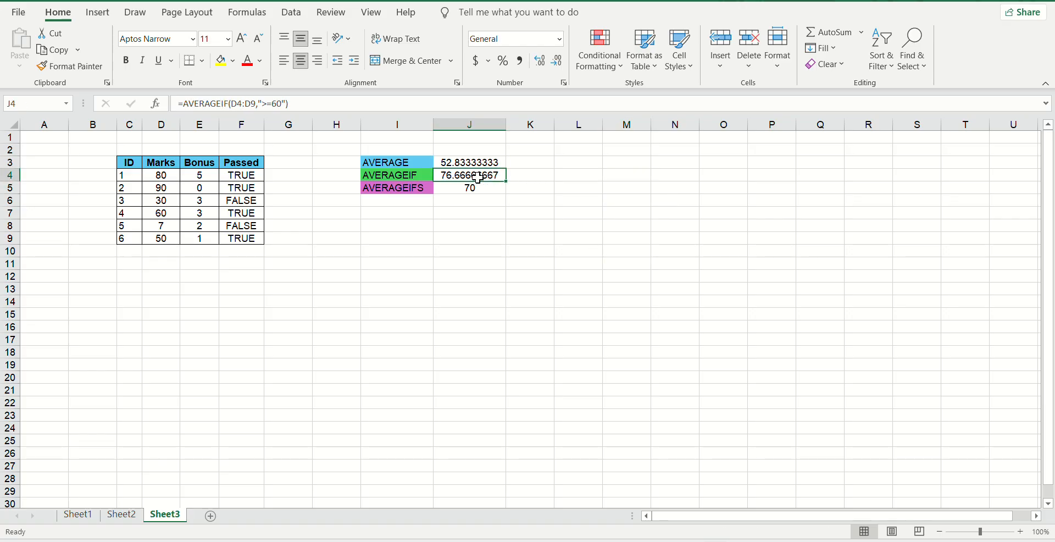